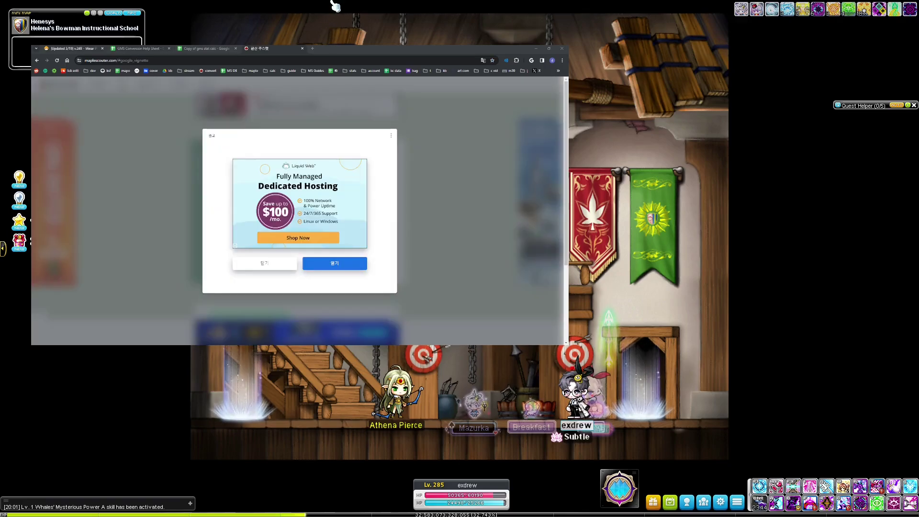
# - Switch to the MapleStory patch notes tab and open the character's stat window in the game
pyautogui.hotkey('ctrl', '1')
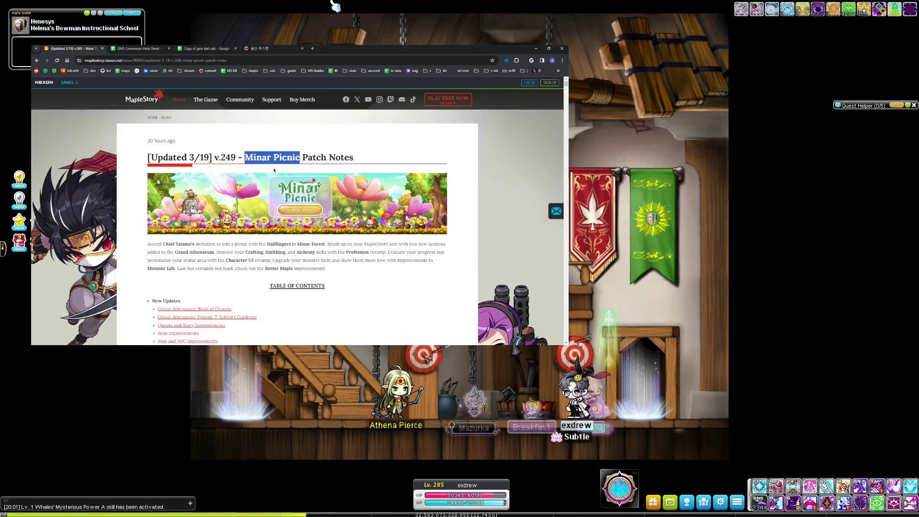
pyautogui.click(673, 259)
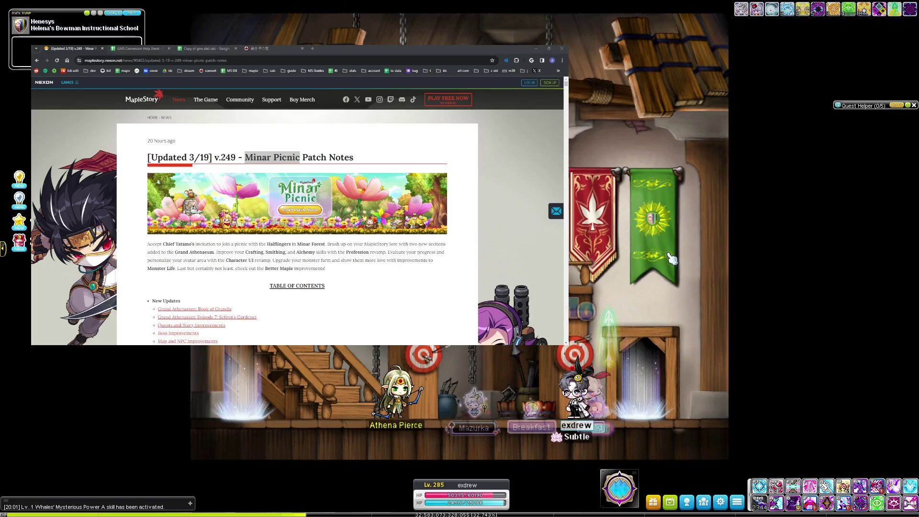
pyautogui.press('s')
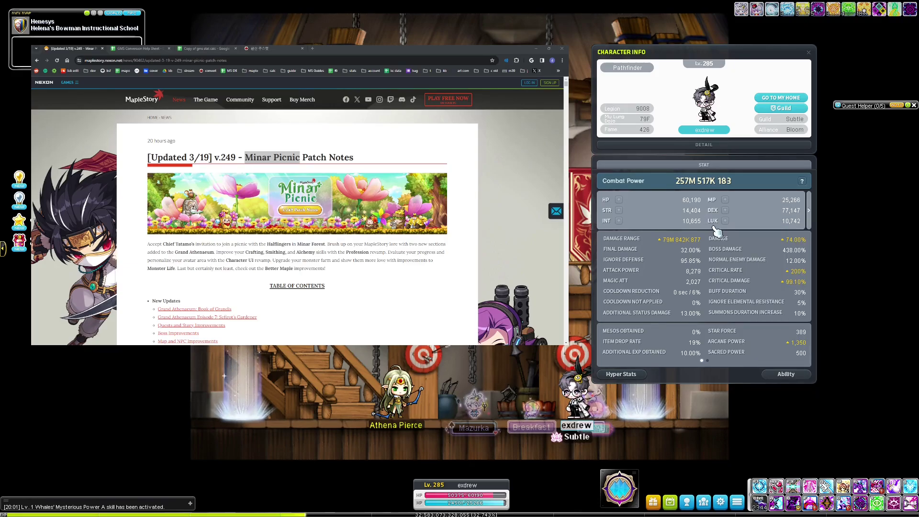
# - Go back to the maplescouter tab and dismiss its full-page Google ad
pyautogui.moveTo(716, 224)
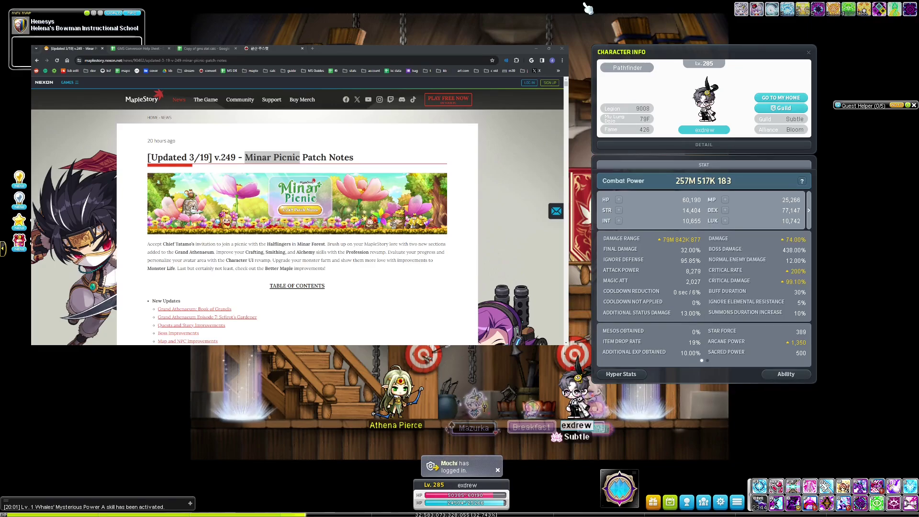
pyautogui.hotkey('ctrl', '4')
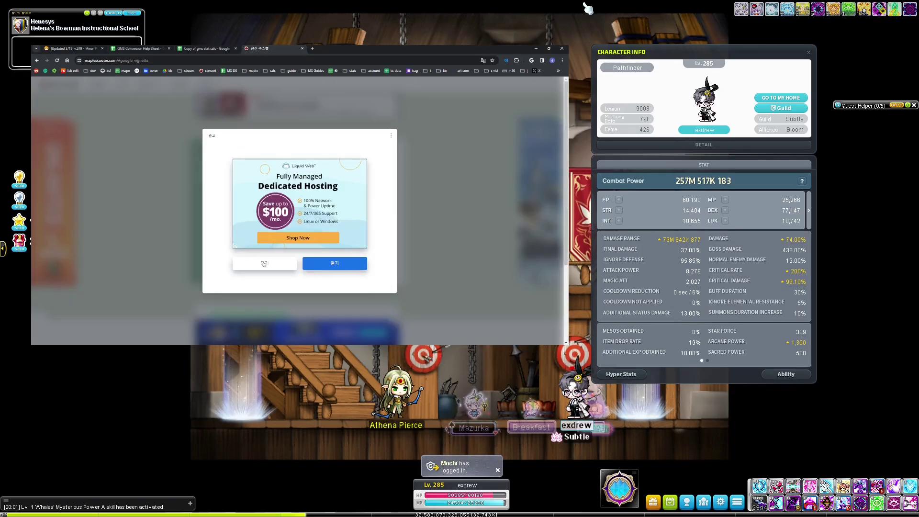
pyautogui.hotkey('alt', 'Left')
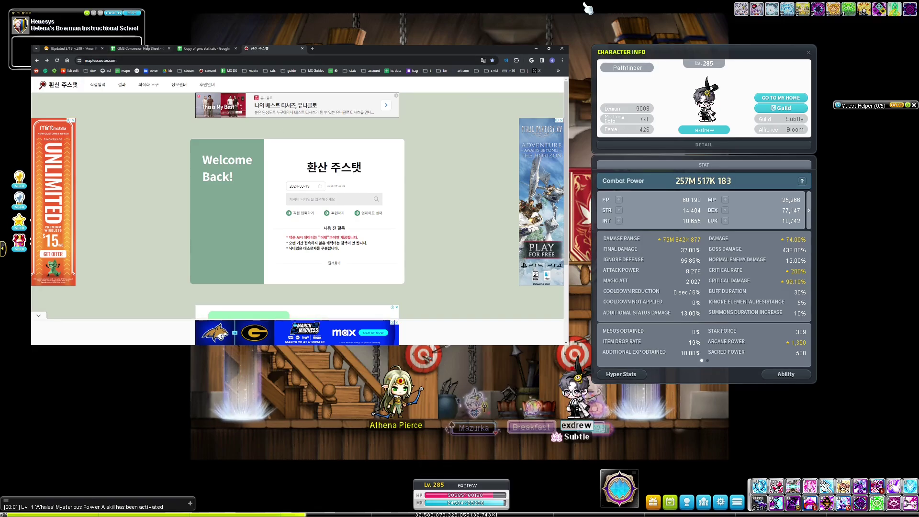
# - View maplescouter translated to English and back in Korean, then show the GMS Conversion Help Sheet
pyautogui.click(147, 48)
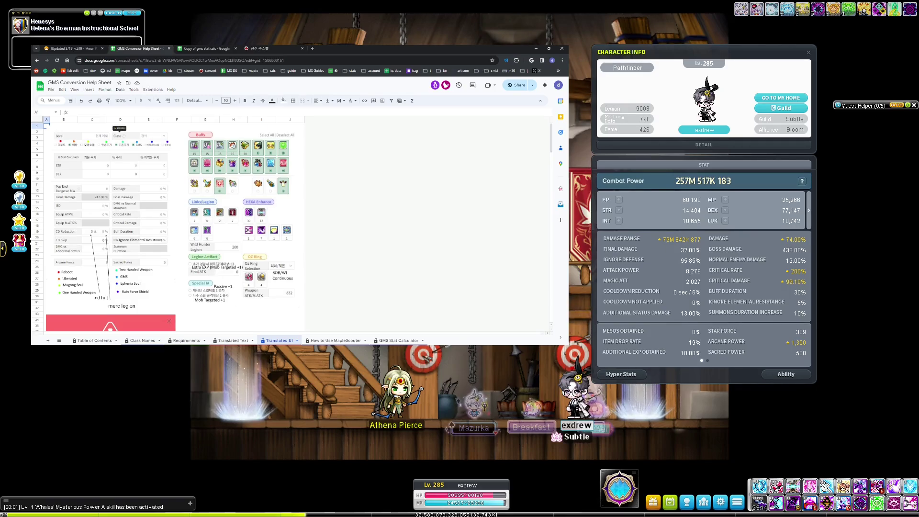
pyautogui.click(285, 49)
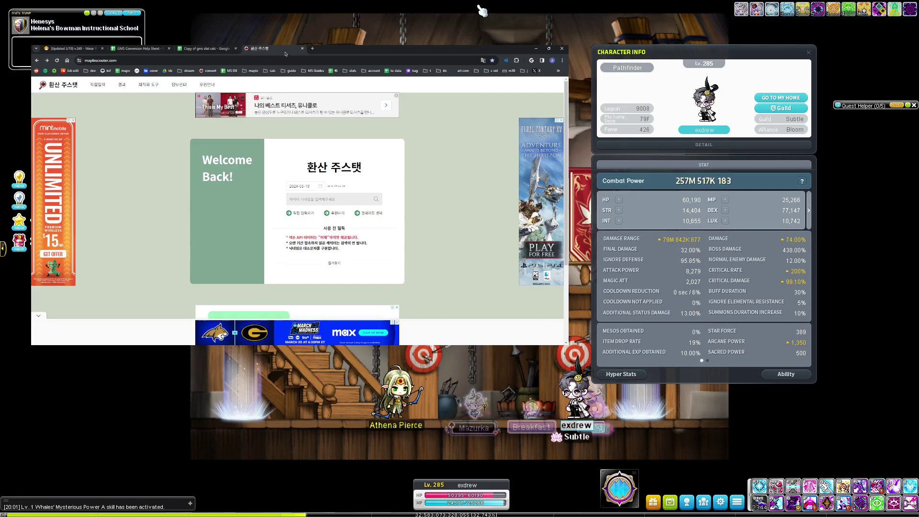
pyautogui.click(483, 61)
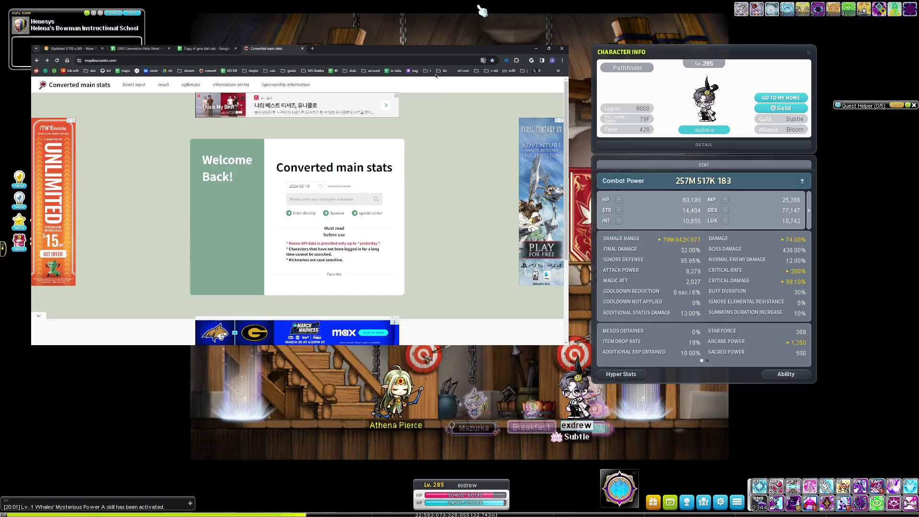
pyautogui.press('F5')
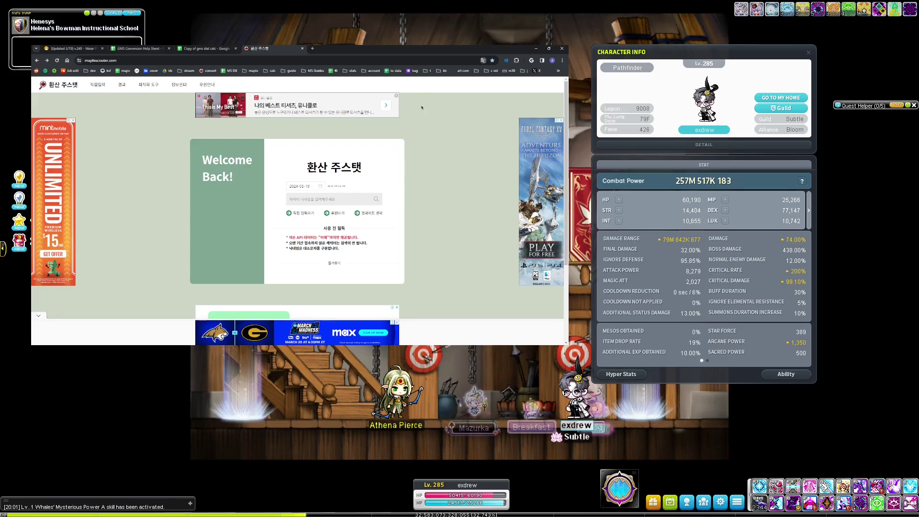
pyautogui.hotkey('ctrl', '2')
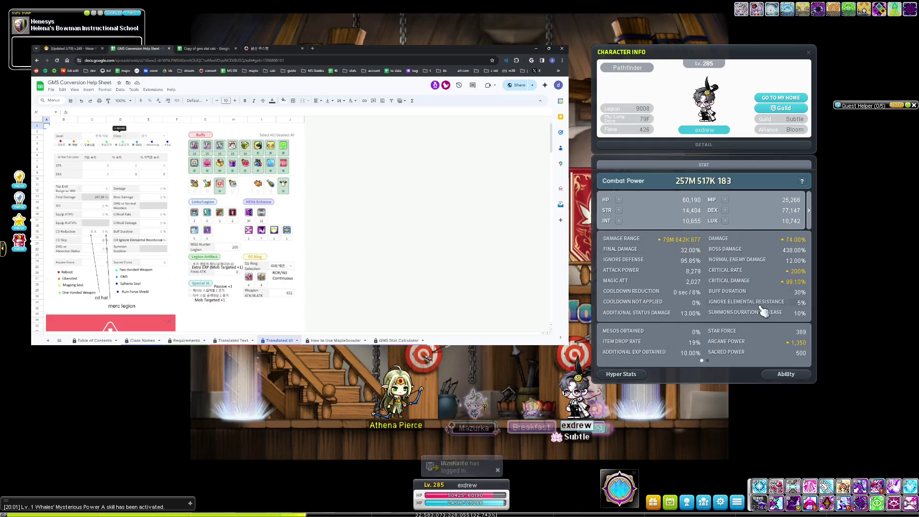
# - Check the in-game stat values and return to maplescouter's Korean 환산 주스탯 page
pyautogui.moveTo(678, 241)
pyautogui.moveTo(671, 274)
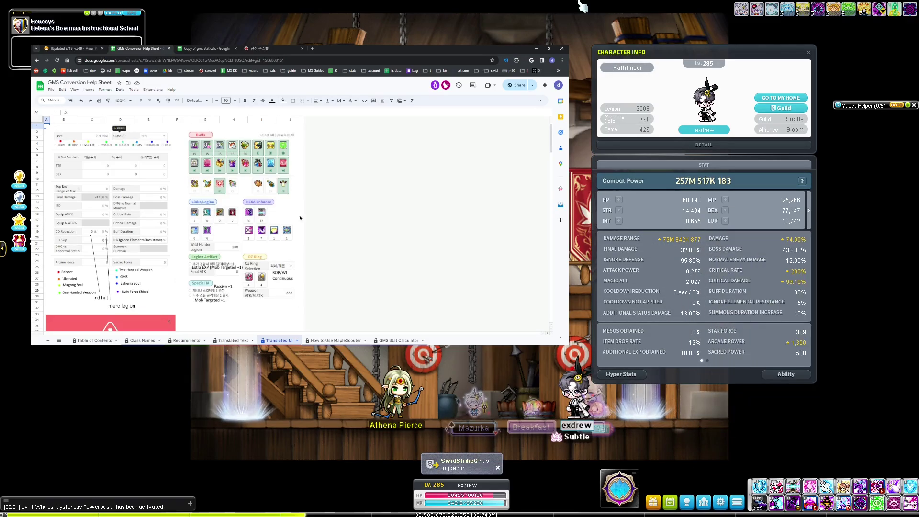
pyautogui.click(255, 49)
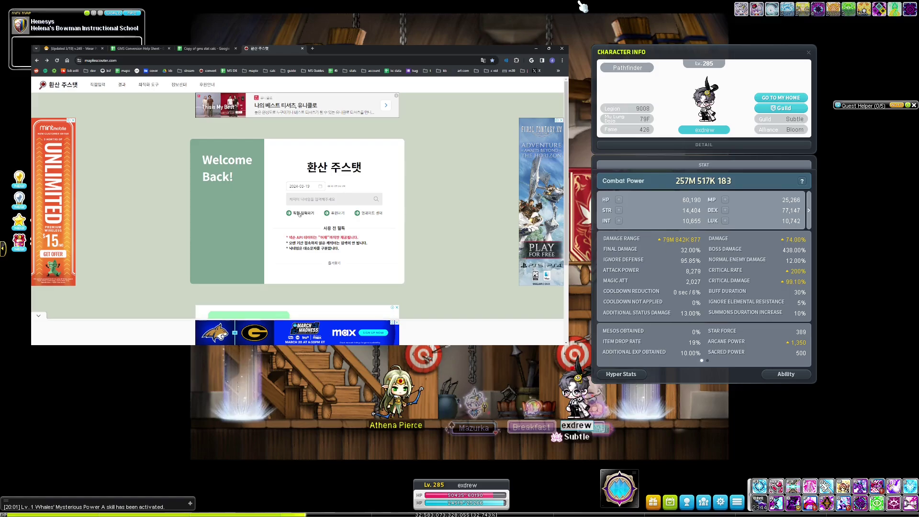
# - Open the 직접 입력하기 manual stat form and reset every field to zero with 초기화
pyautogui.click(300, 214)
pyautogui.scroll(-1, 310, 274)
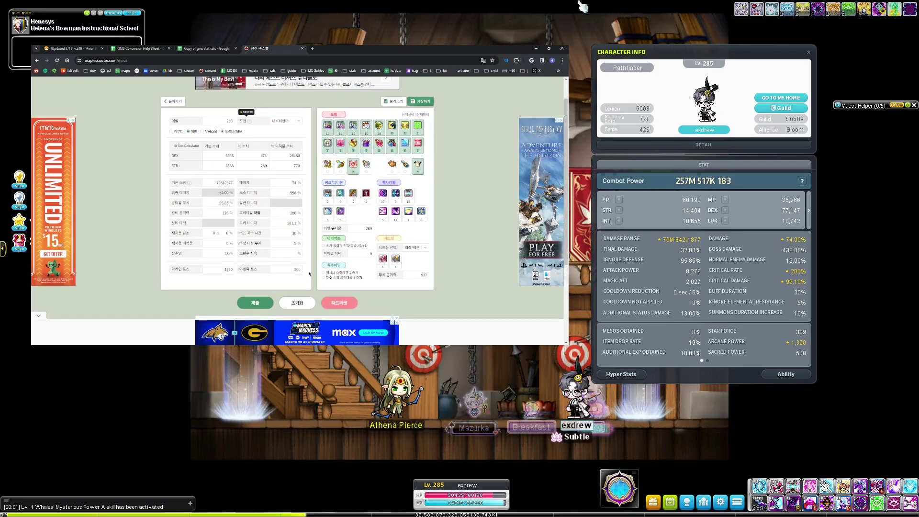
pyautogui.click(303, 305)
pyautogui.click(573, 160)
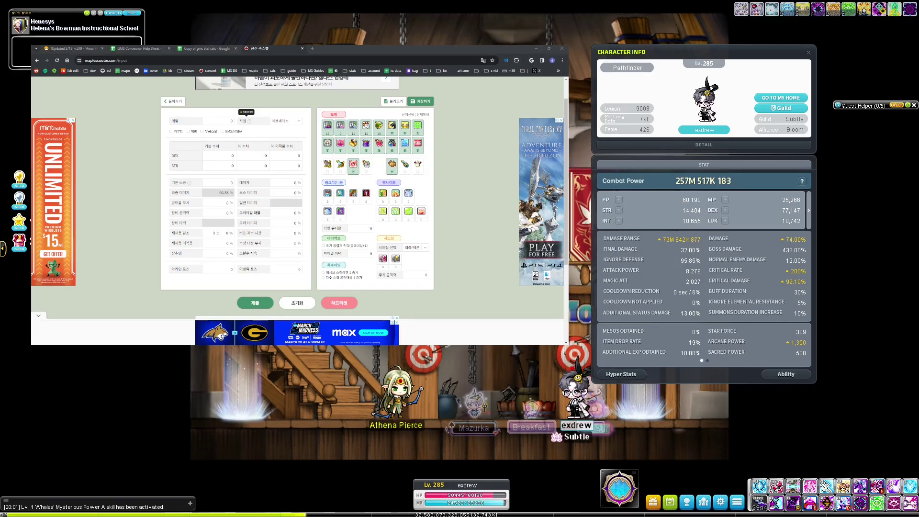
# - Activate in-game buffs to raise combat power to 317M, then return to the help sheet
pyautogui.moveTo(867, 16)
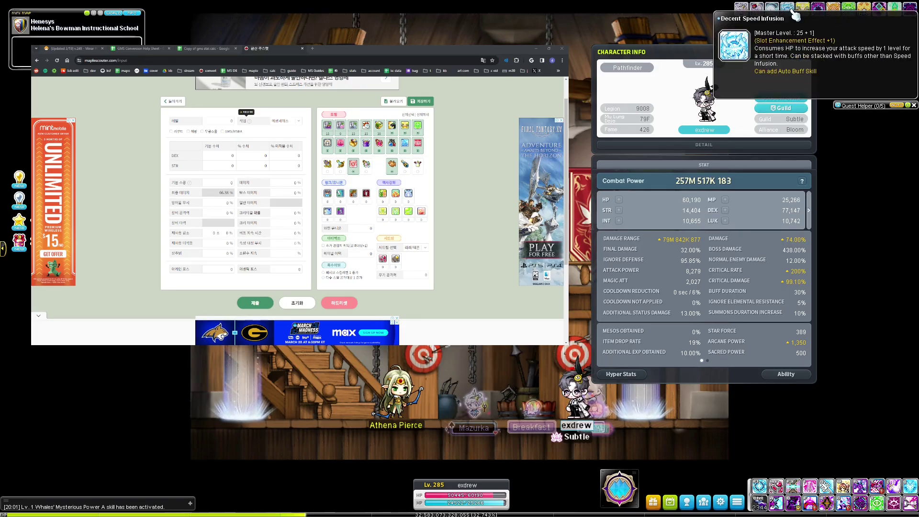
pyautogui.press('f')
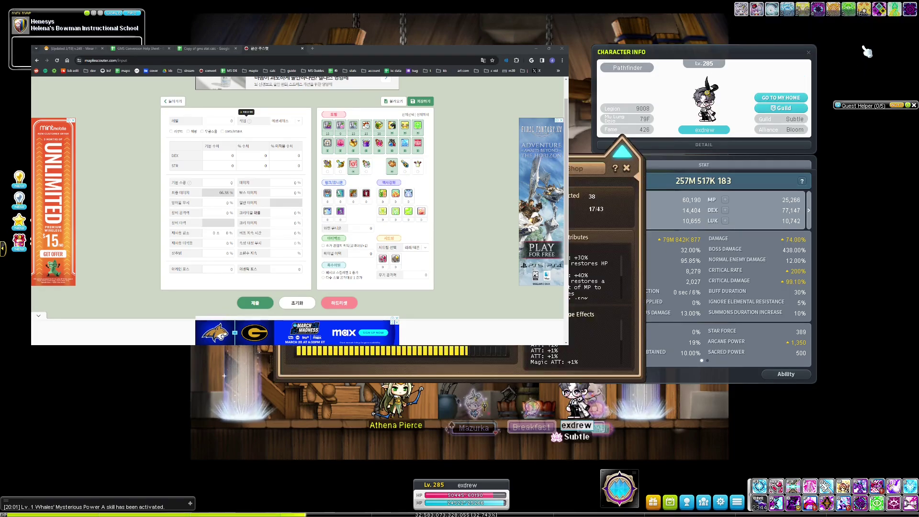
pyautogui.press('Escape')
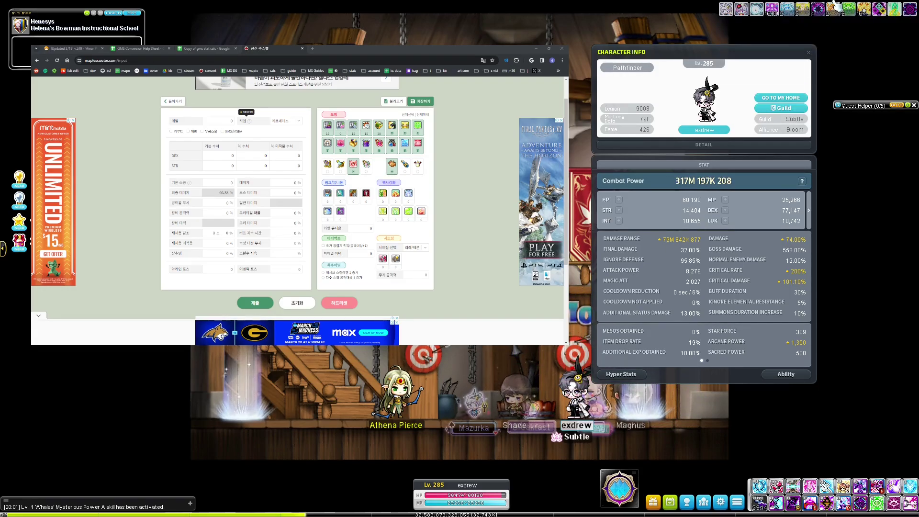
pyautogui.hotkey('ctrl', '2')
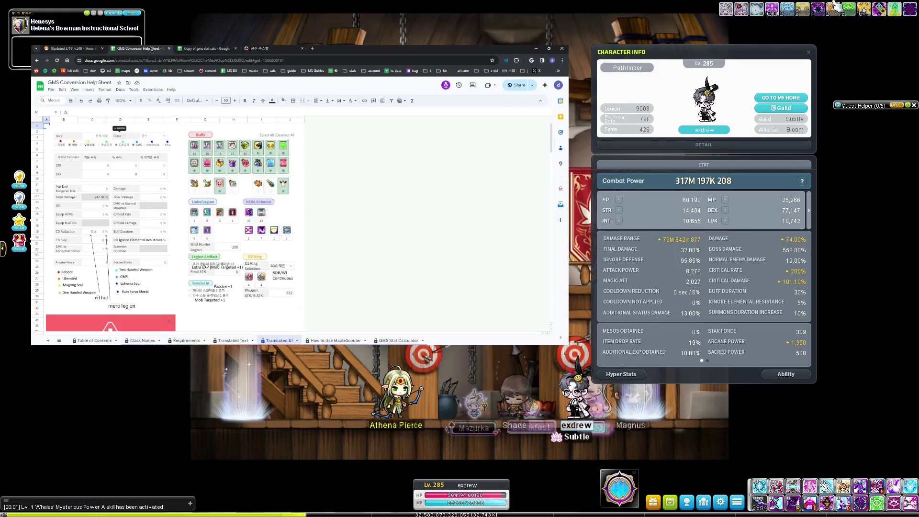
# - Review the Requirements sheet's class and general buff rules, like Soul Gauge 0/1000 and Familiars On
pyautogui.click(182, 341)
pyautogui.scroll(3, 65, 130)
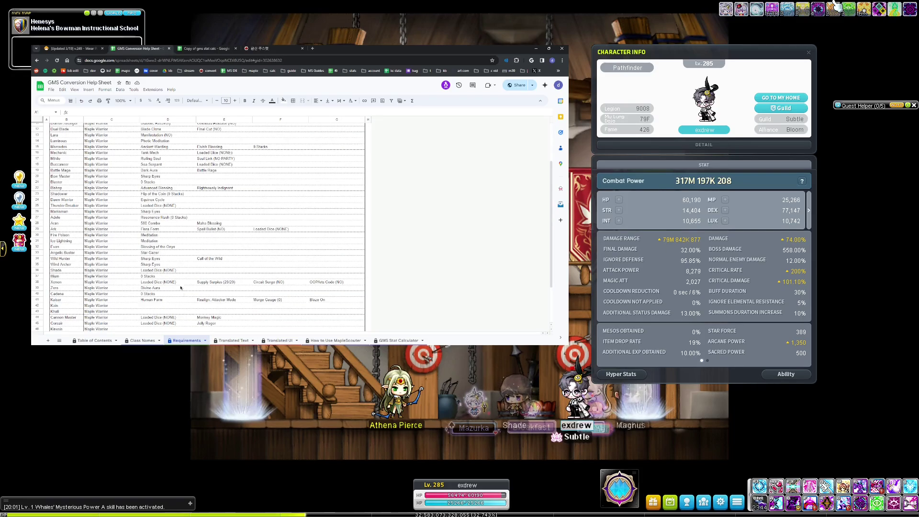
pyautogui.moveTo(63, 162); pyautogui.dragTo(339, 311)
pyautogui.scroll(3, 192, 202)
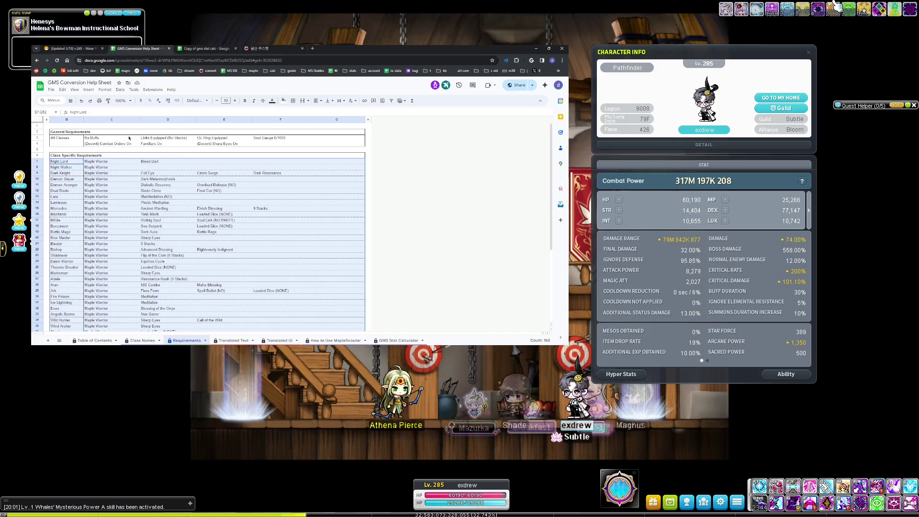
pyautogui.moveTo(102, 138); pyautogui.dragTo(300, 145)
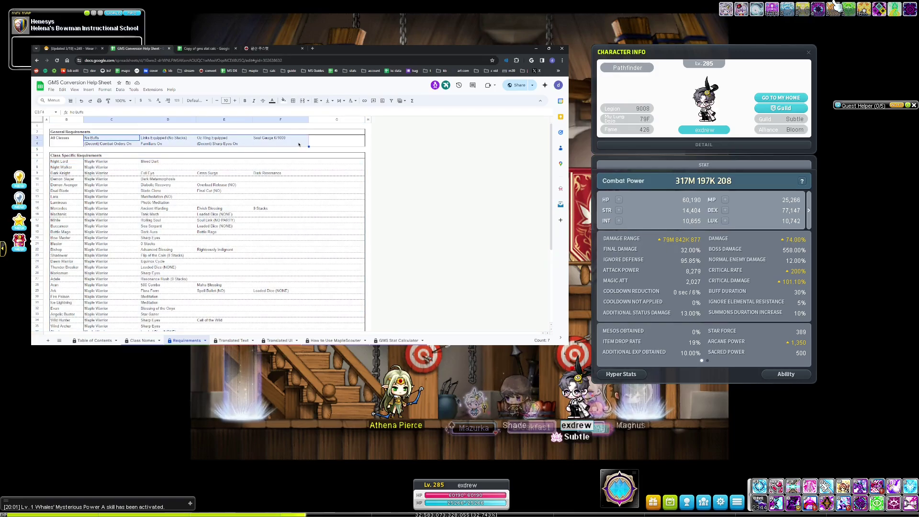
pyautogui.click(279, 138)
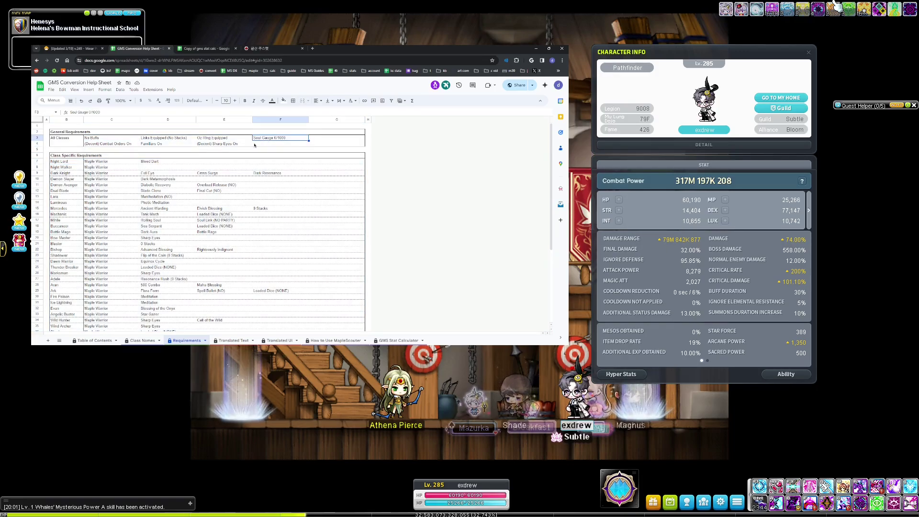
pyautogui.click(220, 137)
pyautogui.click(175, 144)
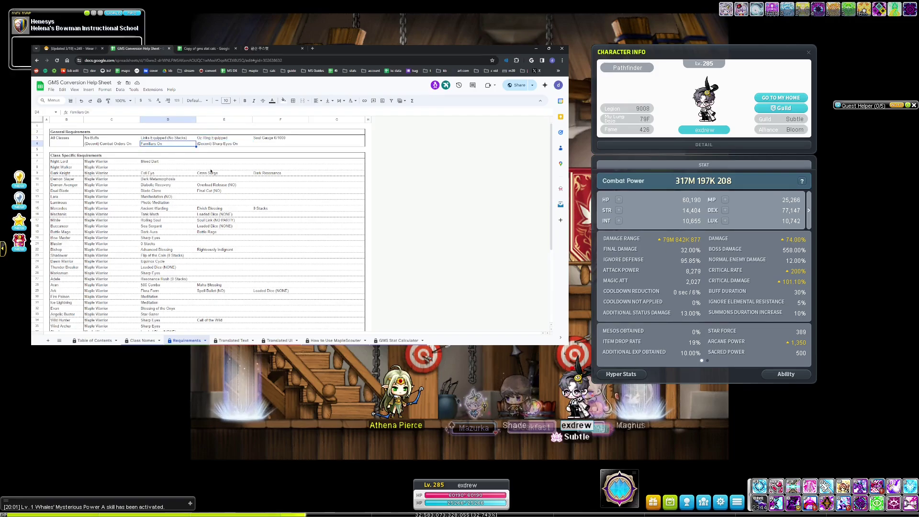
pyautogui.scroll(-2, 211, 170)
pyautogui.hotkey('ctrl', 'Tab')
pyautogui.hotkey('ctrl', 'Tab')
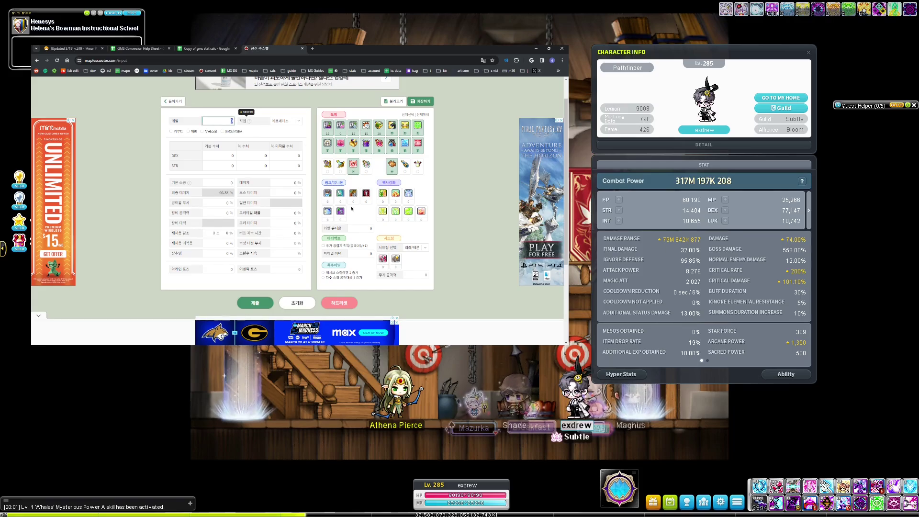
# - Enter level 285, then find Pathfinder's Korean name on the Class Names sheet
pyautogui.write('285')
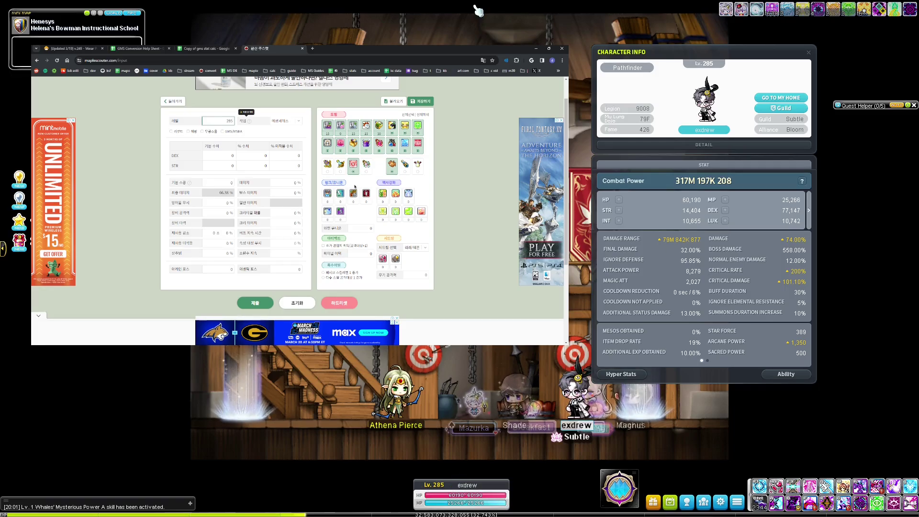
pyautogui.press('Tab')
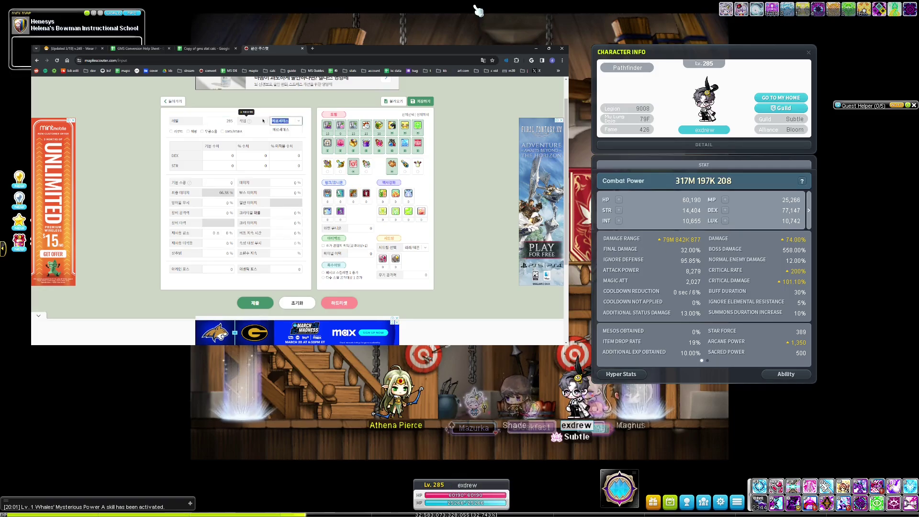
pyautogui.hotkey('ctrl', '2')
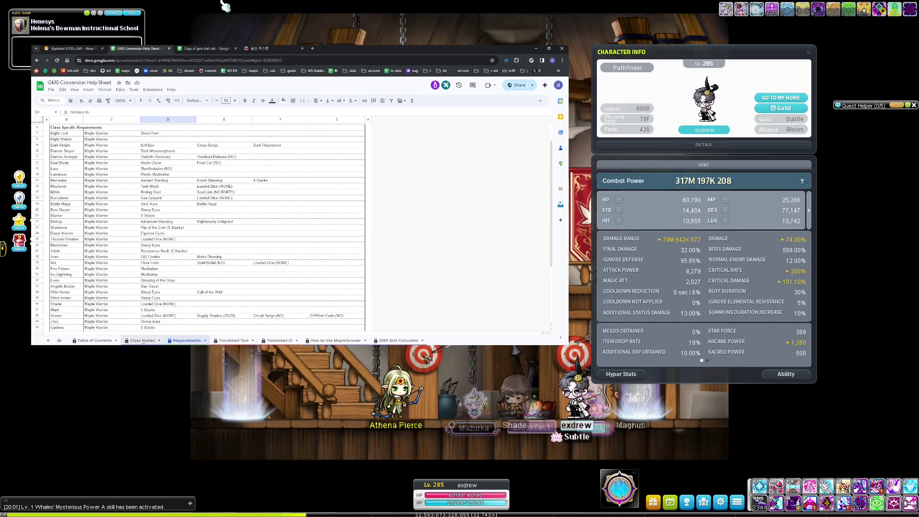
pyautogui.click(143, 341)
pyautogui.scroll(5, 100, 191)
pyautogui.moveTo(100, 143); pyautogui.dragTo(103, 308)
pyautogui.scroll(-6, 103, 225)
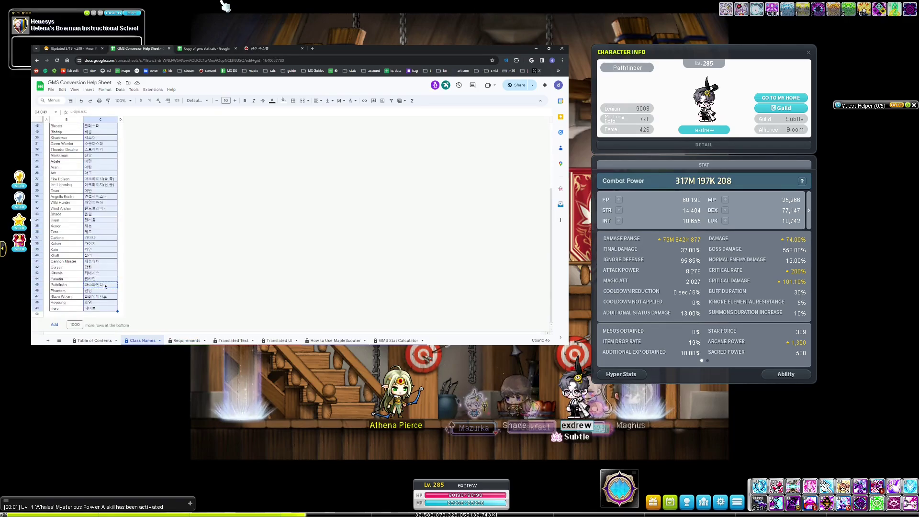
pyautogui.click(105, 286)
# - Set the job to 패스파인더 (Pathfinder) and enable GMS/MSEA stat mode
pyautogui.click(283, 48)
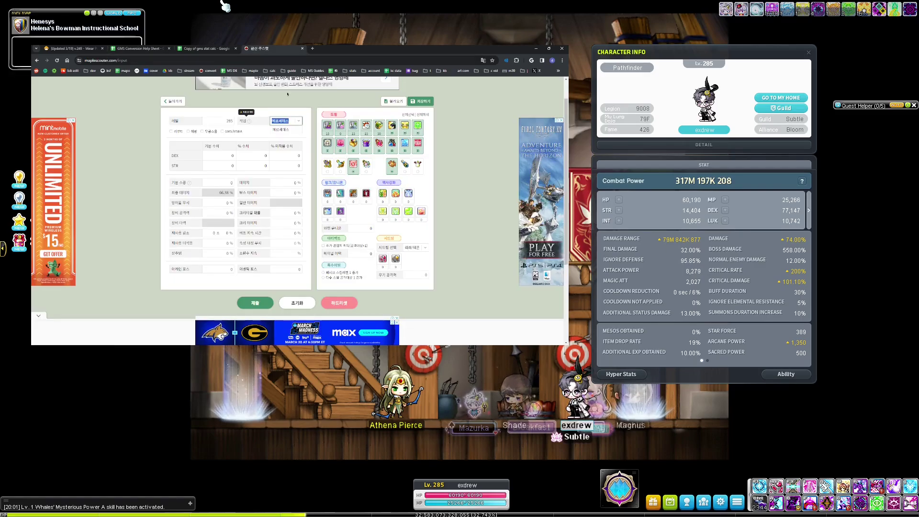
pyautogui.click(286, 130)
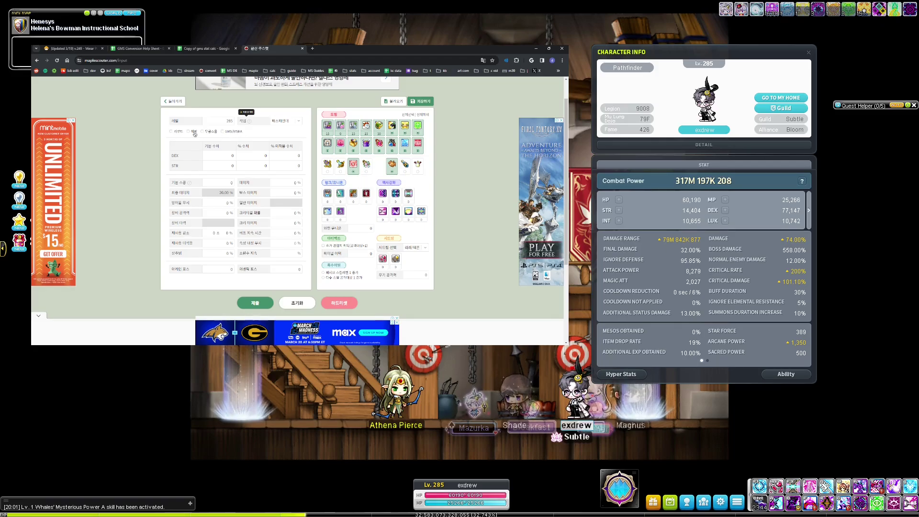
pyautogui.click(233, 132)
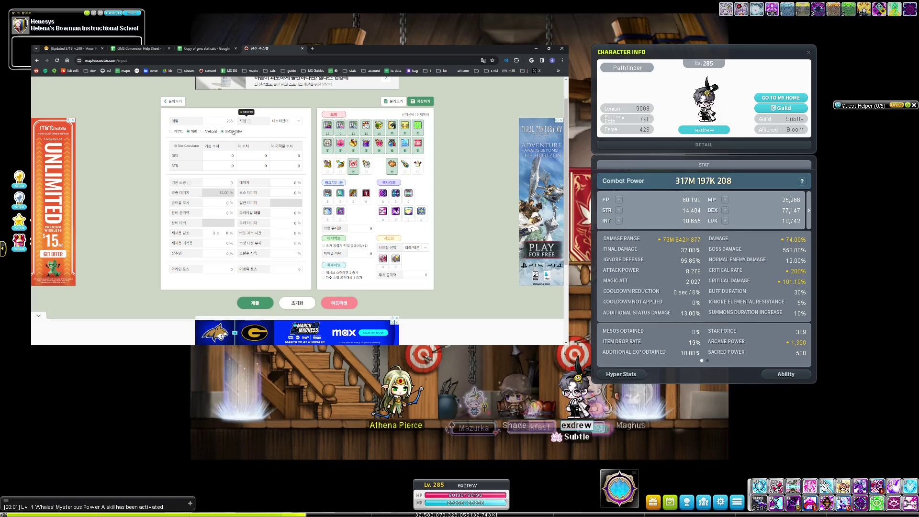
pyautogui.click(158, 47)
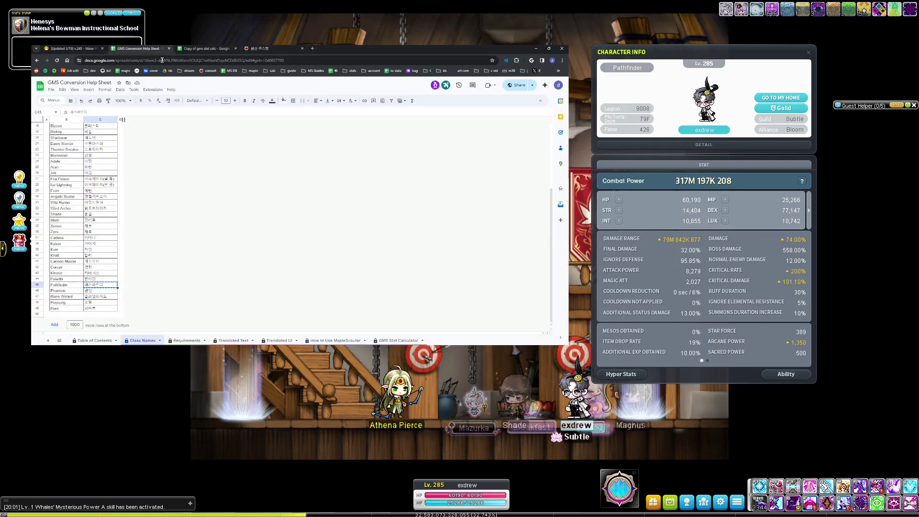
# - Look over the Translated UI sheet and the Copy of gms stat calc spreadsheet, then return to MapleScouter
pyautogui.click(280, 341)
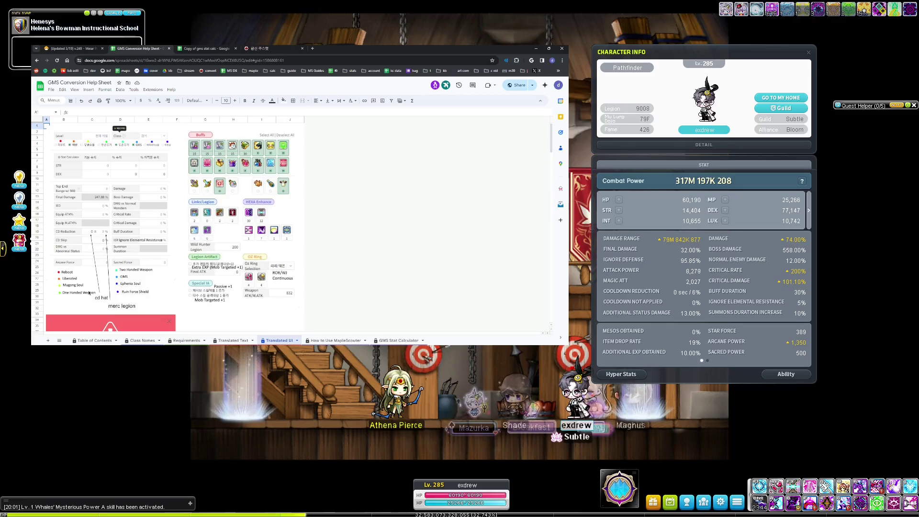
pyautogui.click(265, 48)
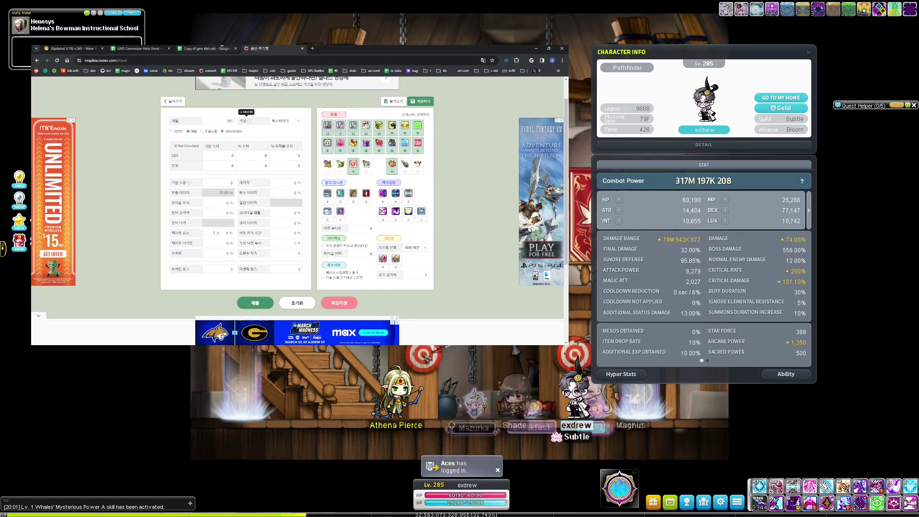
pyautogui.click(222, 47)
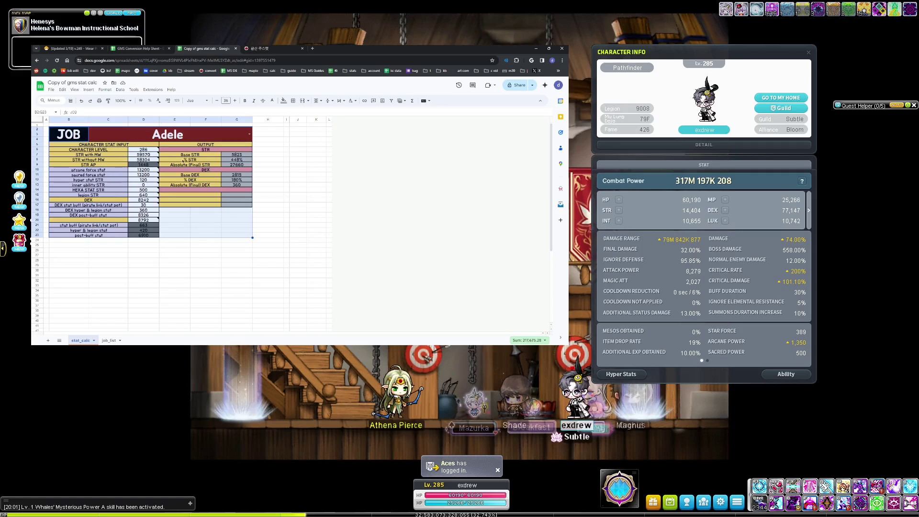
pyautogui.click(236, 236)
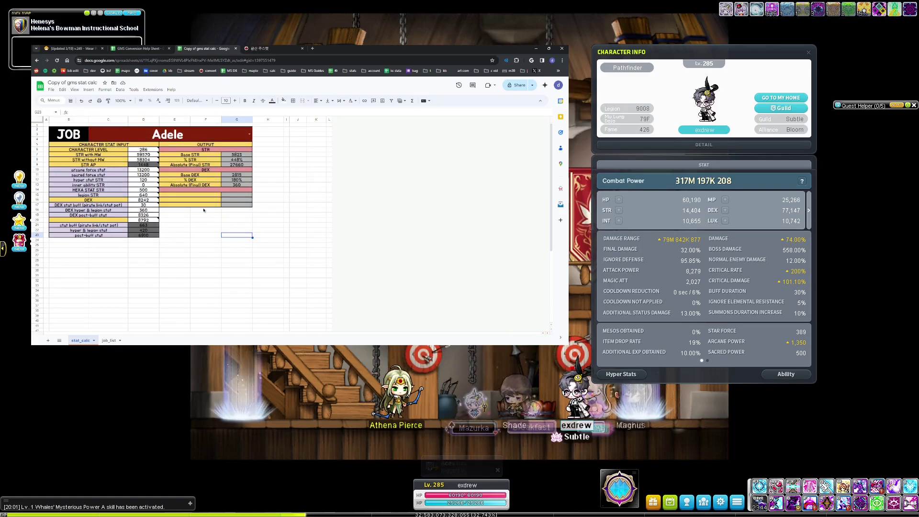
pyautogui.click(254, 48)
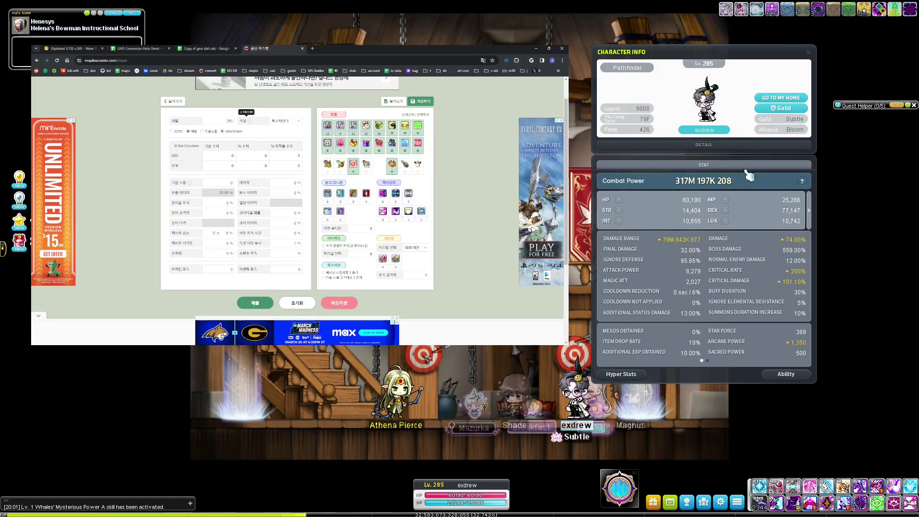
# - Fill the DEX row with 6585 base, 674% and 26180 unapplied
pyautogui.moveTo(759, 214)
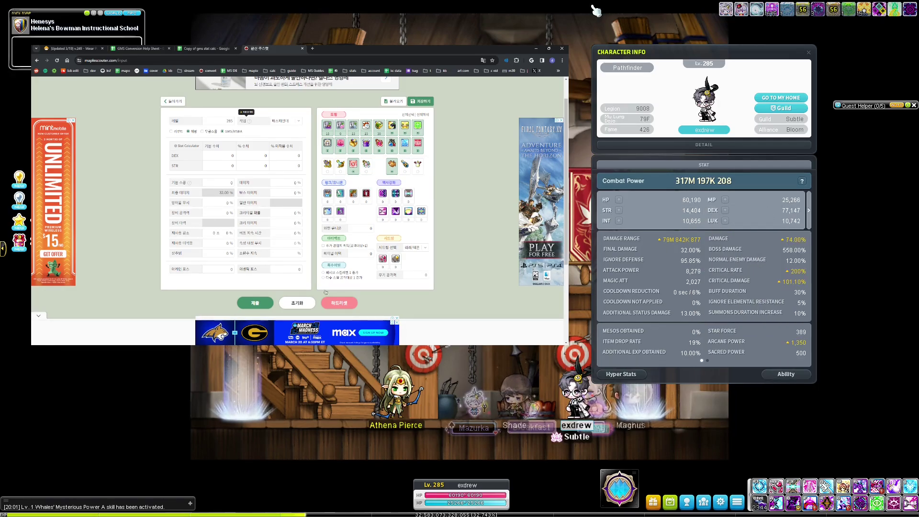
pyautogui.click(230, 157)
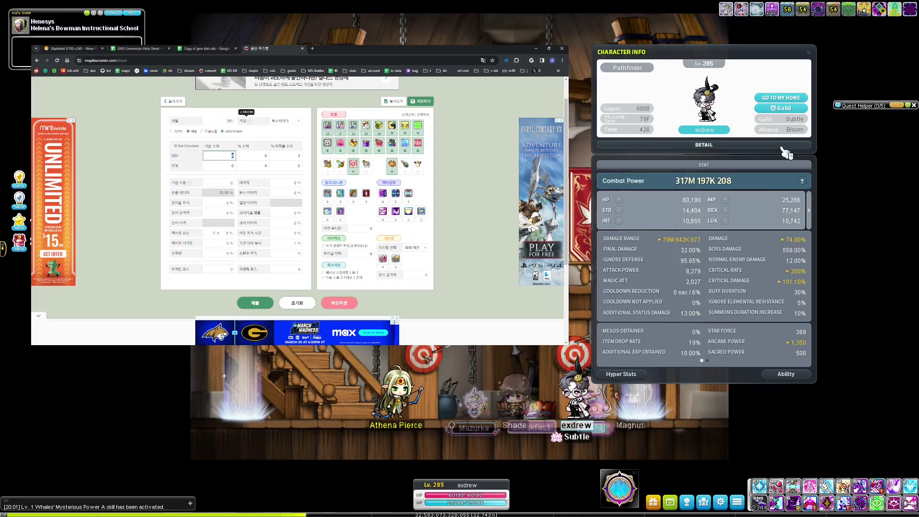
pyautogui.moveTo(786, 212)
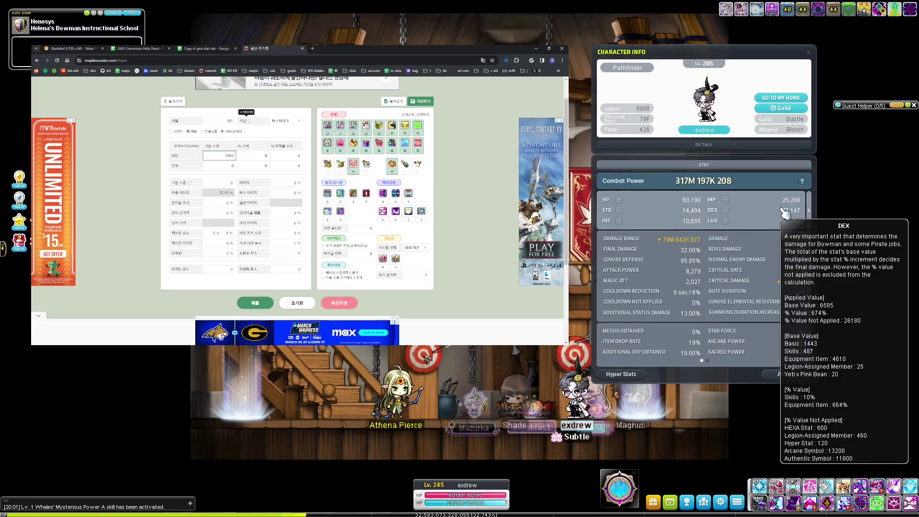
pyautogui.press('Tab')
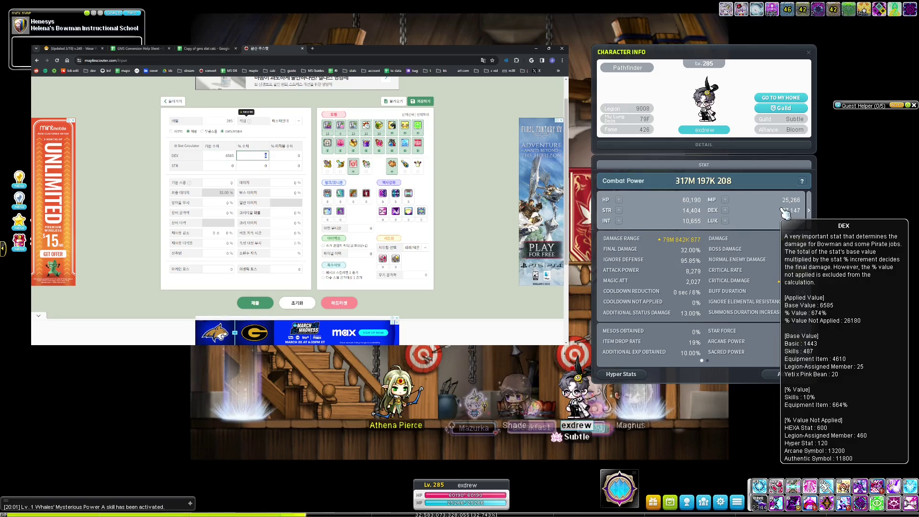
pyautogui.write('674')
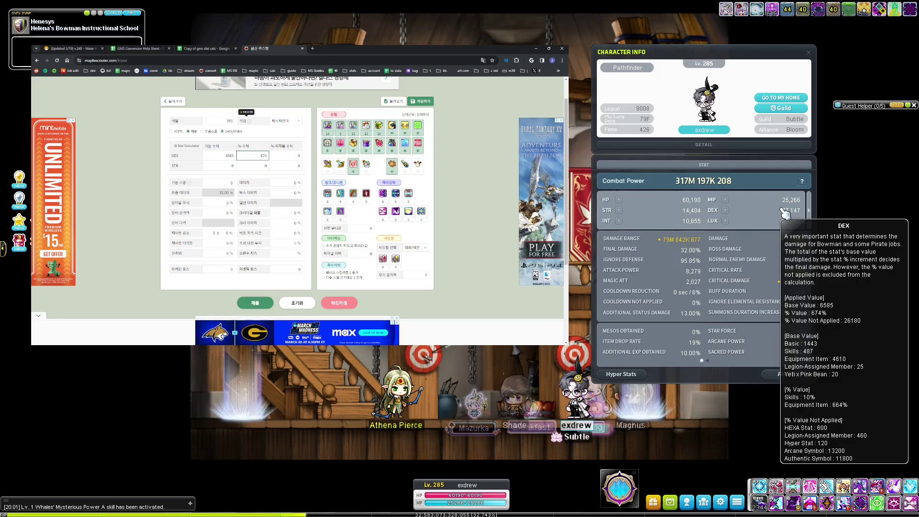
pyautogui.press('Tab')
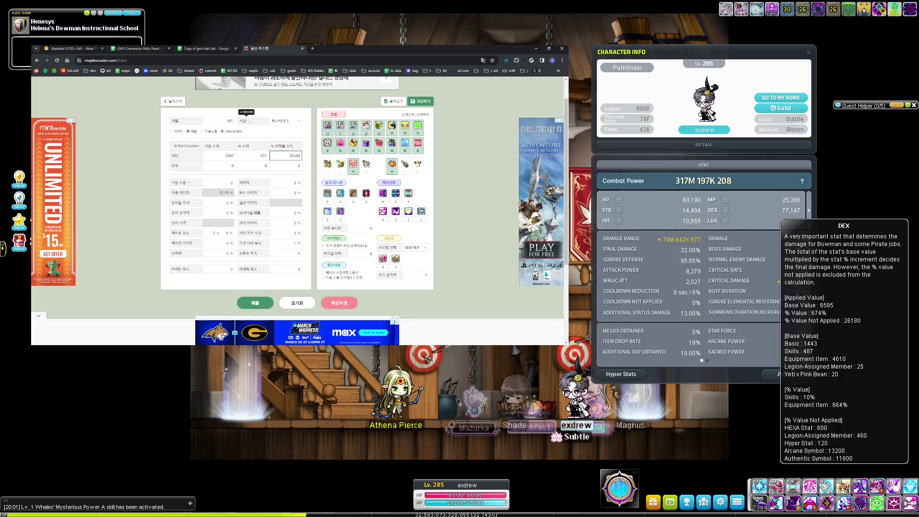
# - Fill the STR row with 3588 base, 280% and 770 unapplied
pyautogui.click(233, 165)
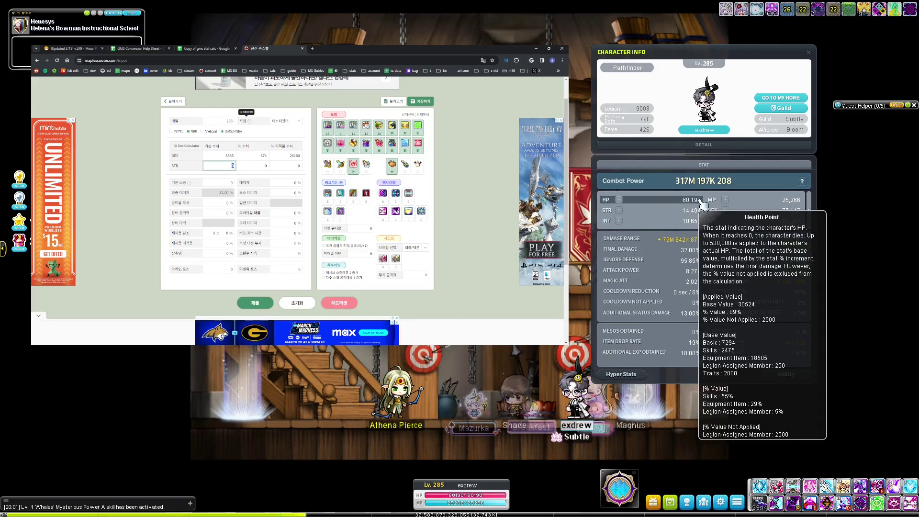
pyautogui.moveTo(699, 211)
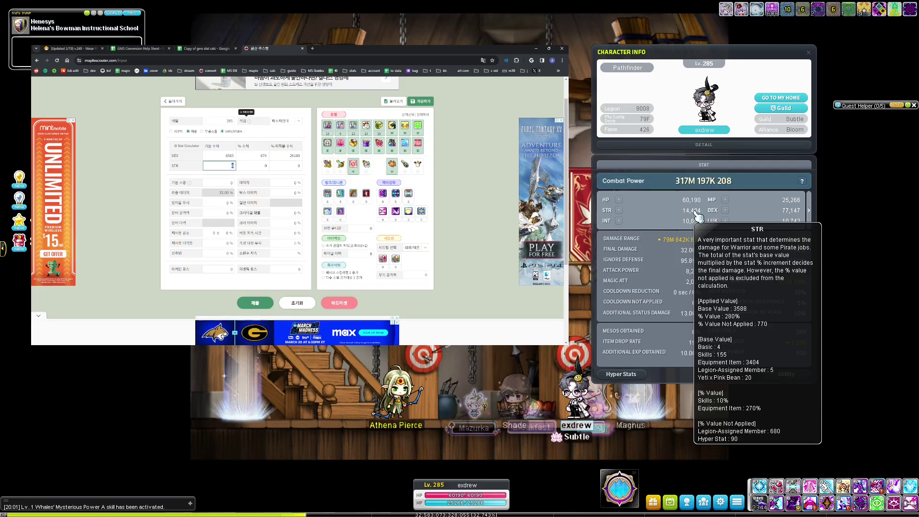
pyautogui.write('3588')
pyautogui.press('Tab')
pyautogui.press('Tab')
pyautogui.write('770')
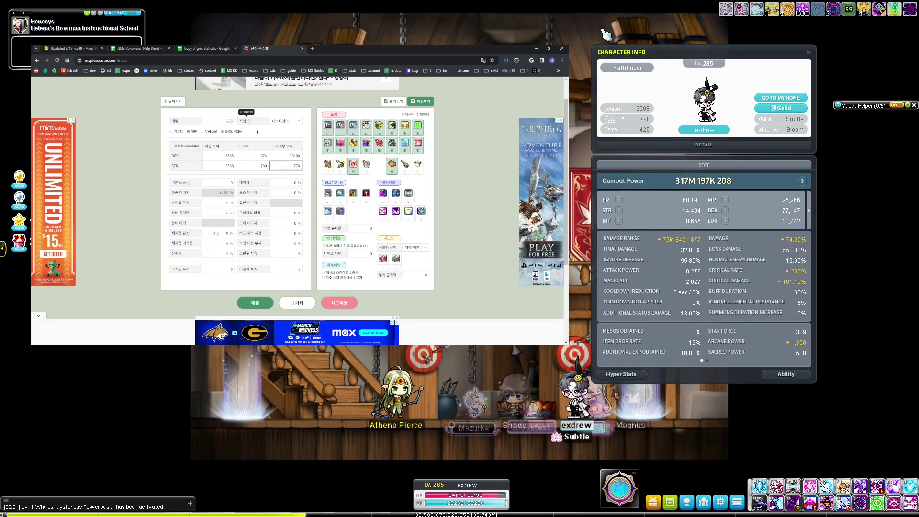
pyautogui.click(218, 183)
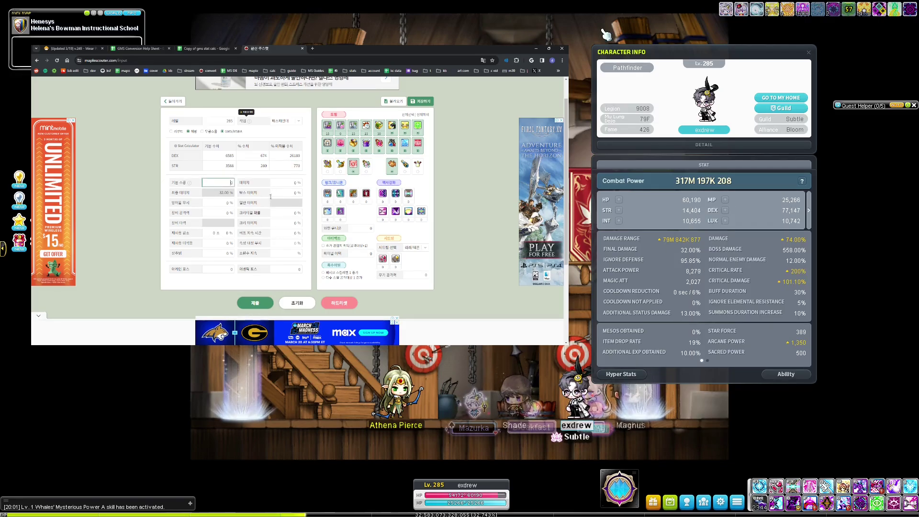
# - Read the in-game damage range and enter 79842877 as the base stat attack
pyautogui.moveTo(744, 254)
pyautogui.moveTo(742, 334)
pyautogui.moveTo(691, 242)
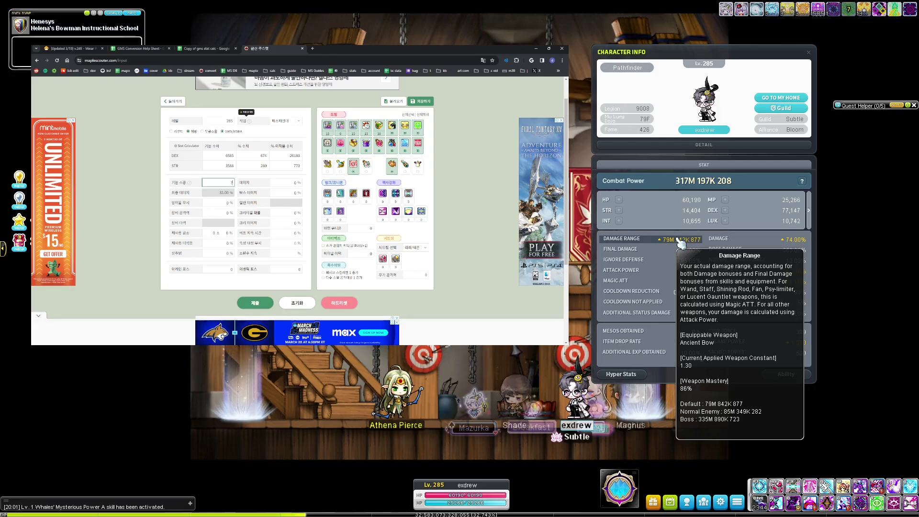
pyautogui.write('842877')
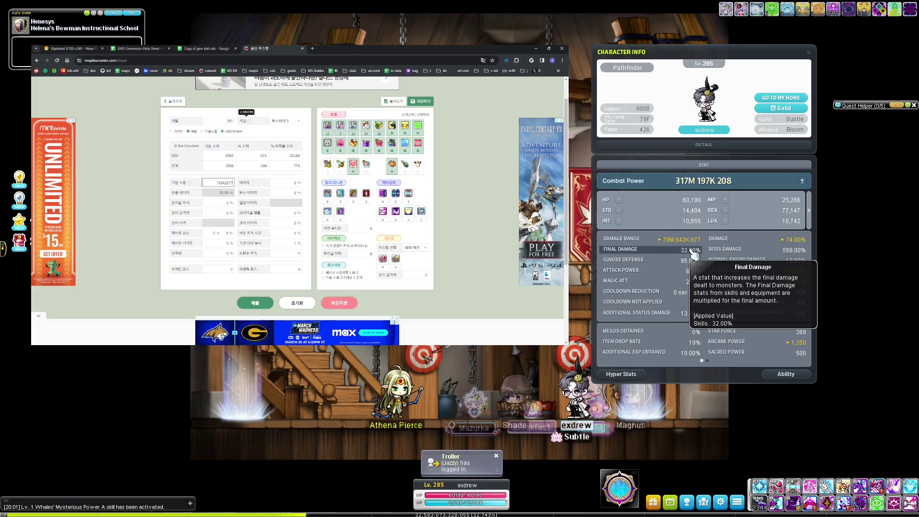
# - Enter 74% damage and 558% boss damage, correcting a typo in the boss value
pyautogui.click(286, 181)
pyautogui.moveTo(798, 241)
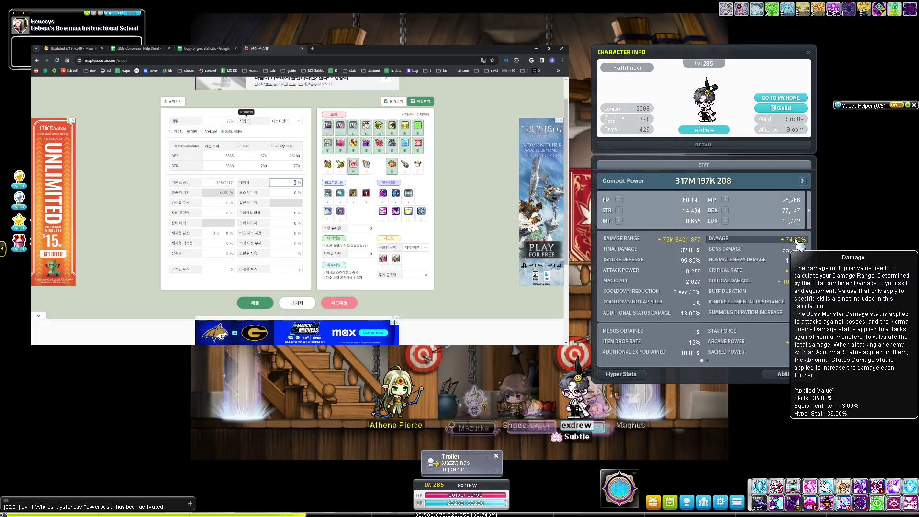
pyautogui.write('74')
pyautogui.press('Tab')
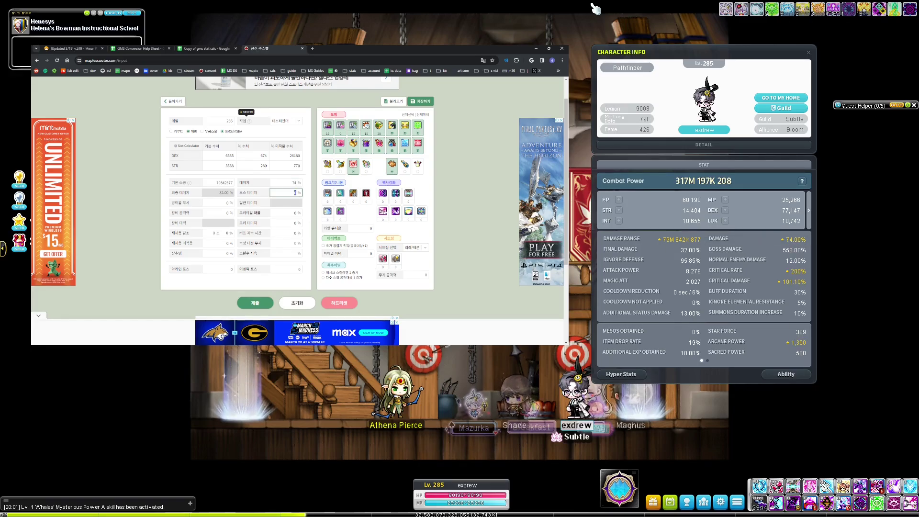
pyautogui.write('558')
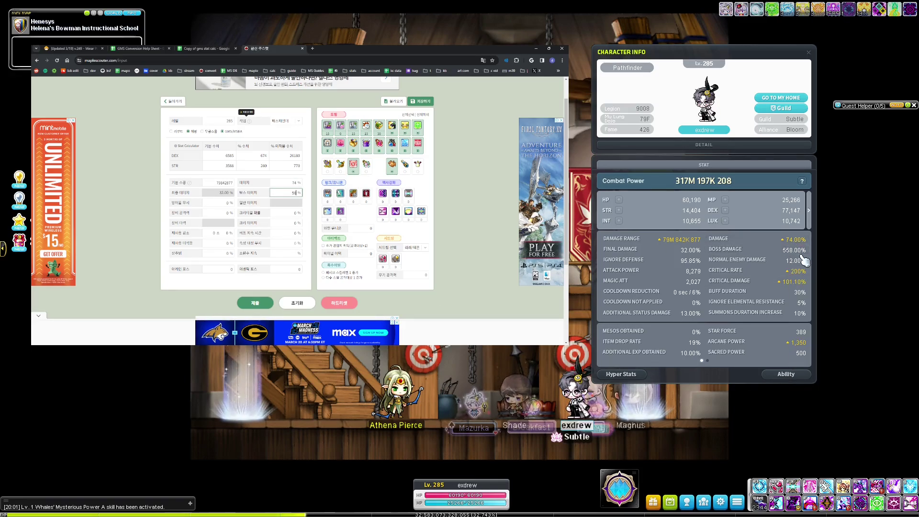
pyautogui.press('BackSpace')
pyautogui.press('BackSpace')
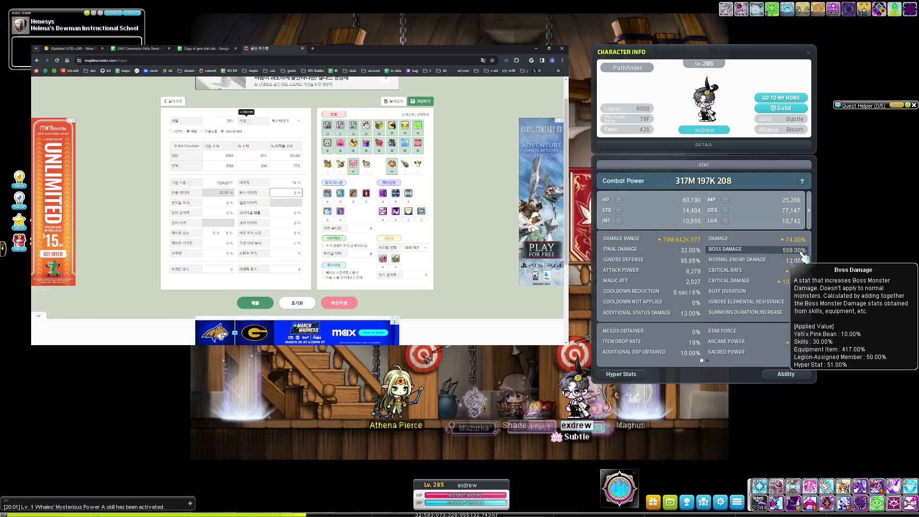
pyautogui.write('58')
pyautogui.press('Tab')
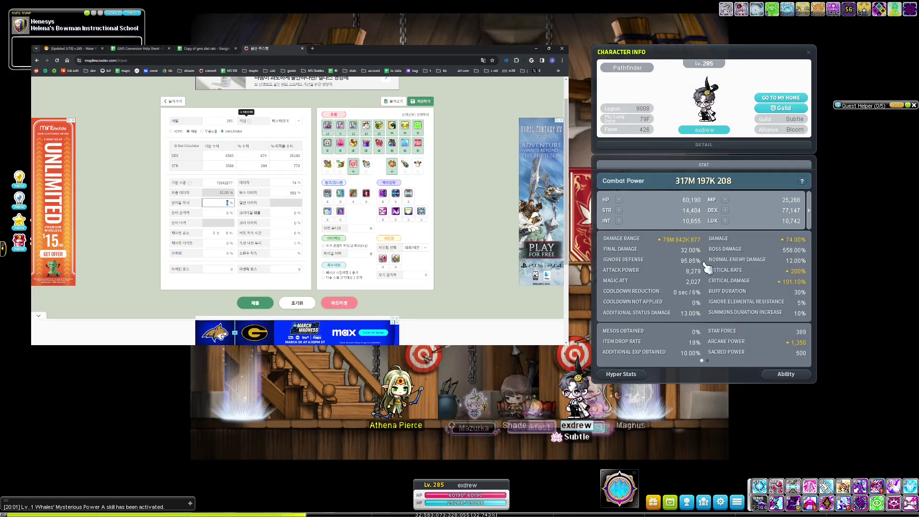
# - Fill ignore defense 95.85%, attack 126%, crit rate 200% and crit damage 101.1%
pyautogui.moveTo(703, 263)
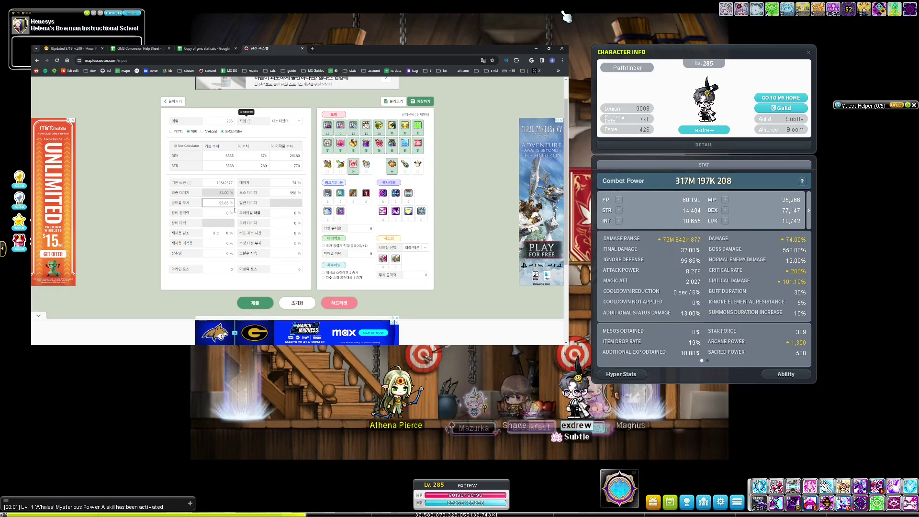
pyautogui.press('Tab')
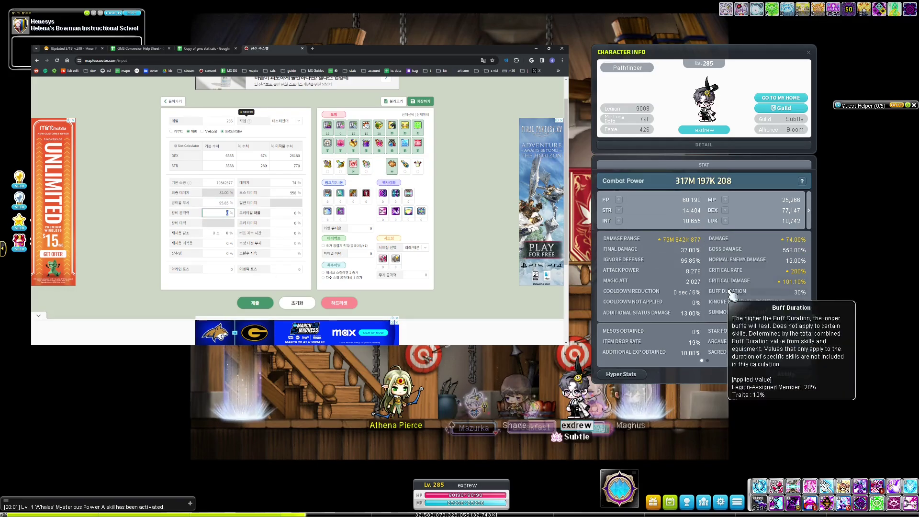
pyautogui.moveTo(635, 272)
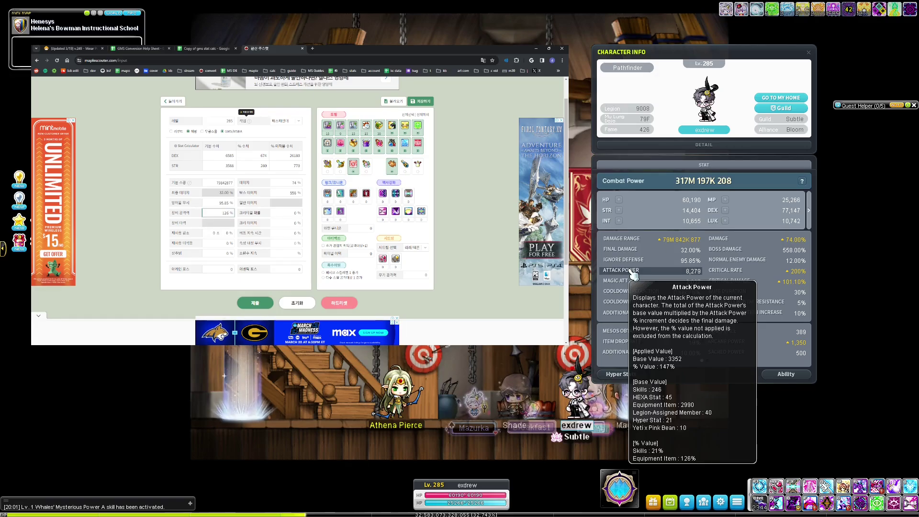
pyautogui.press('Tab')
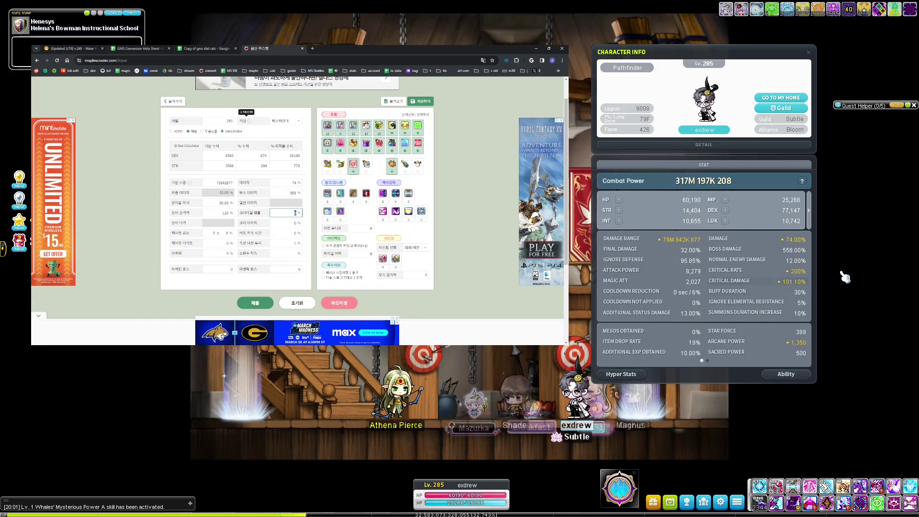
pyautogui.press('Tab')
pyautogui.write('101.1')
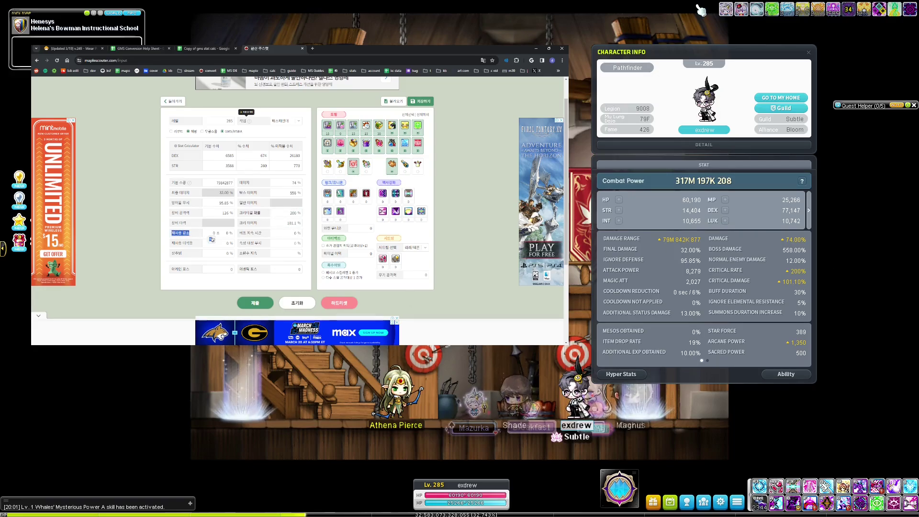
# - Enter the cooldown reduction seconds value and move to its percent box
pyautogui.click(213, 233)
pyautogui.write('1')
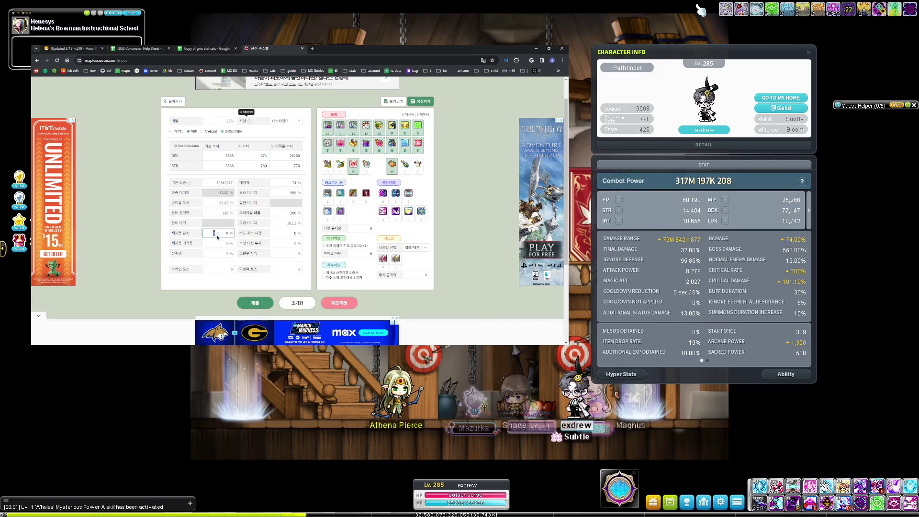
pyautogui.press('Tab')
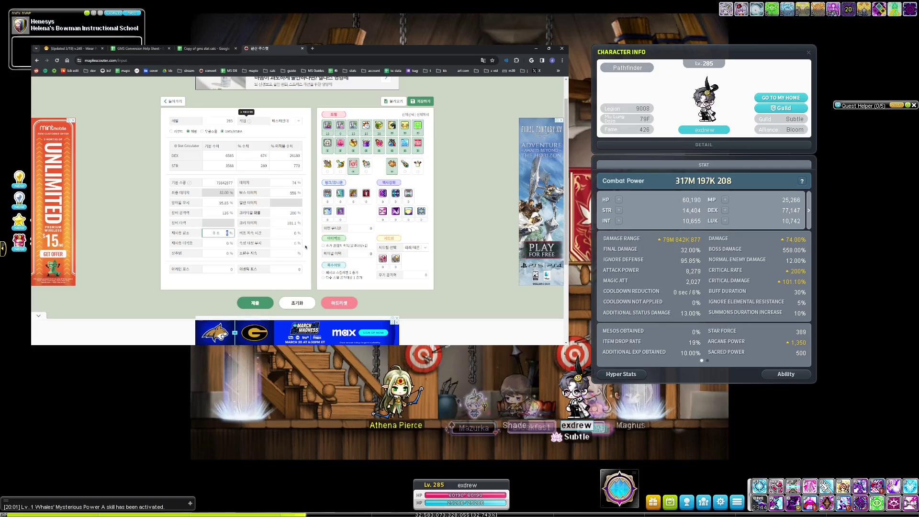
# - Check the Legion overview in the game, then return to the calculator form
pyautogui.click(737, 502)
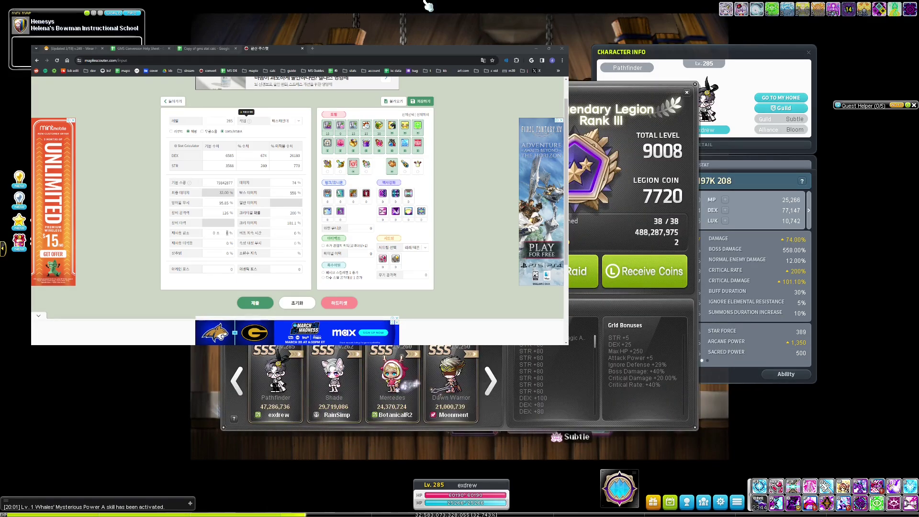
pyautogui.click(424, 49)
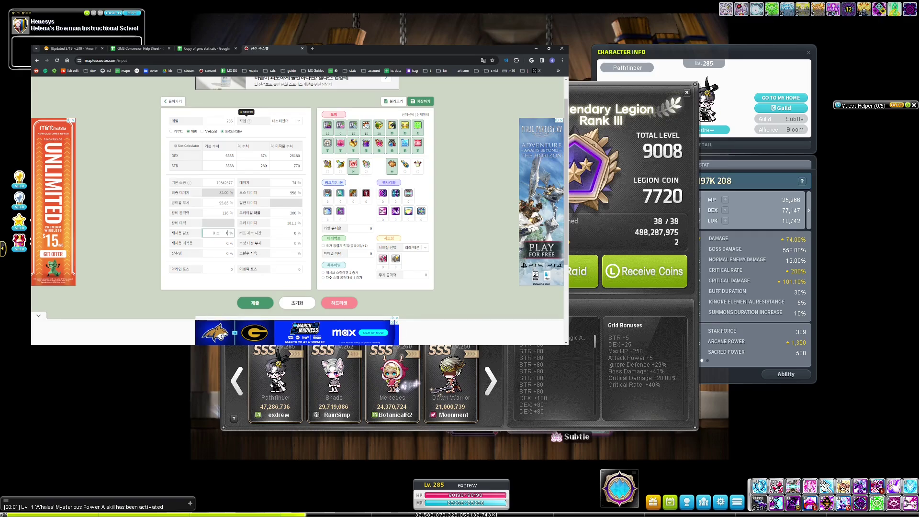
pyautogui.click(459, 6)
# - Enter buff duration 30%, ignore elemental resistance 5%, status damage 13% and summon duration 10%
pyautogui.press('Tab')
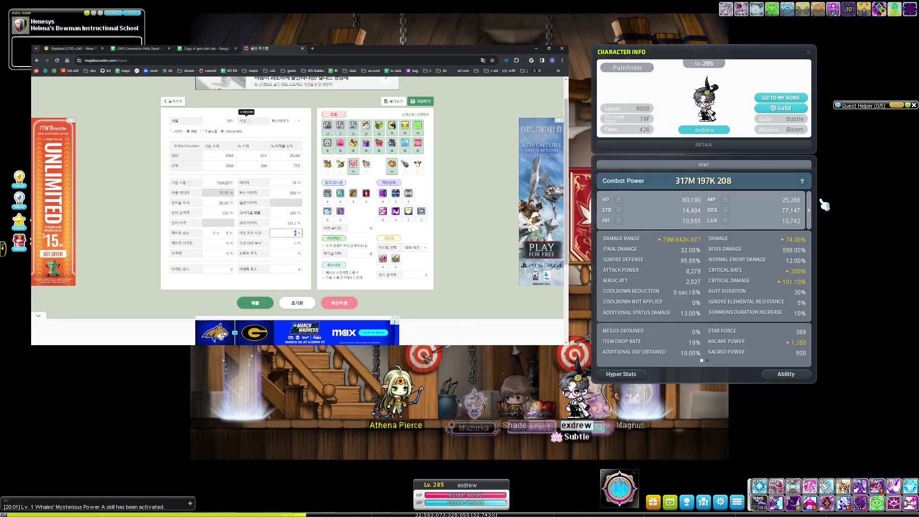
pyautogui.write('30')
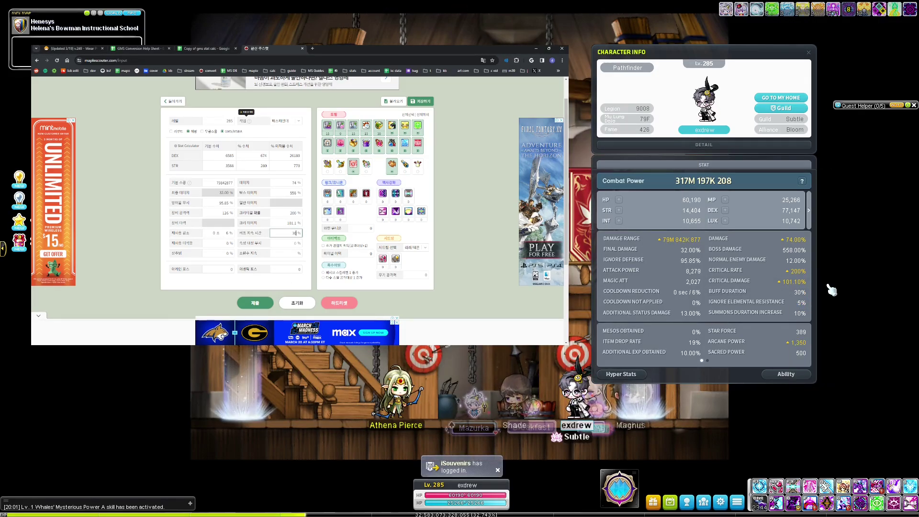
pyautogui.press('Tab')
pyautogui.moveTo(782, 307)
pyautogui.press('Tab')
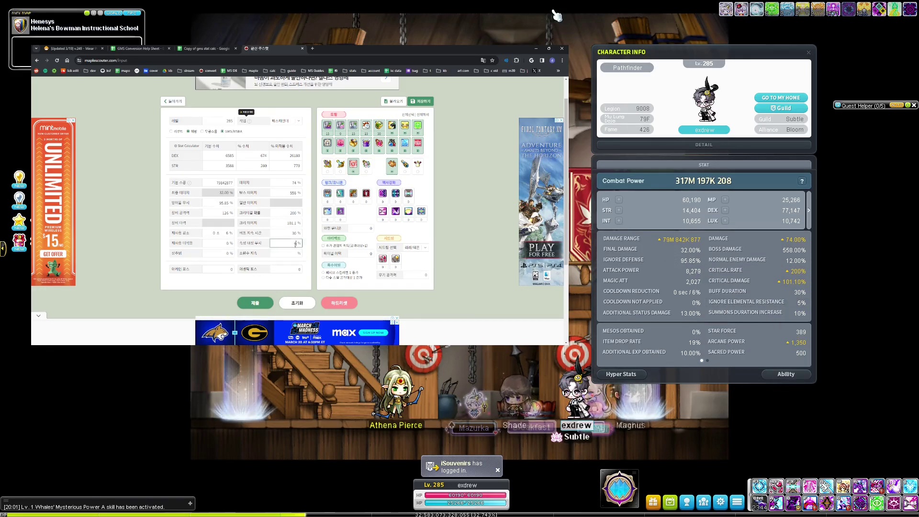
pyautogui.write('5')
pyautogui.press('Tab')
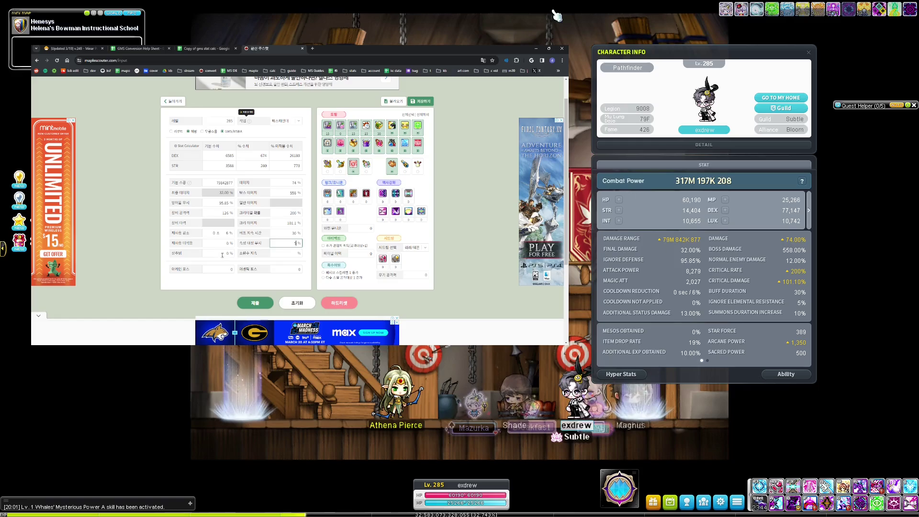
pyautogui.moveTo(728, 298)
pyautogui.write('13')
pyautogui.press('Tab')
pyautogui.write('10')
# - Set arcane power 1350 and sacred power 500, commit the form, and return to the game
pyautogui.press('Tab')
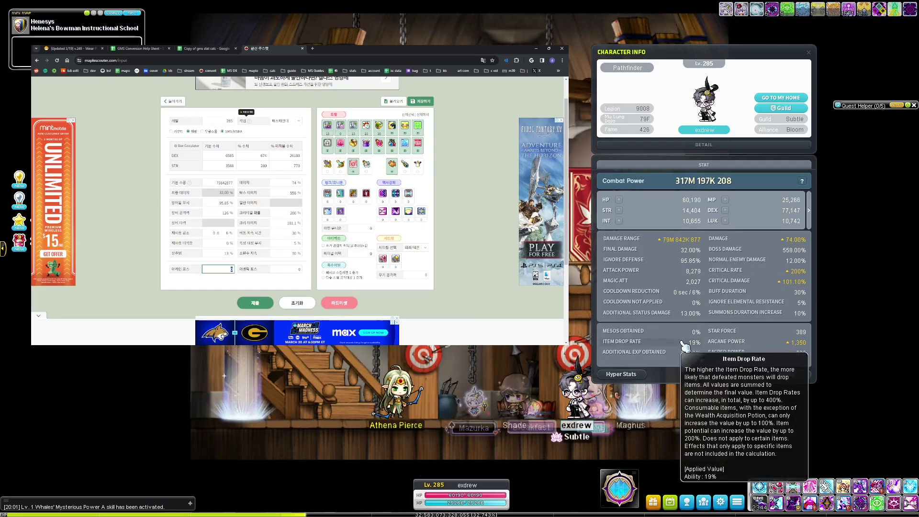
pyautogui.moveTo(733, 353)
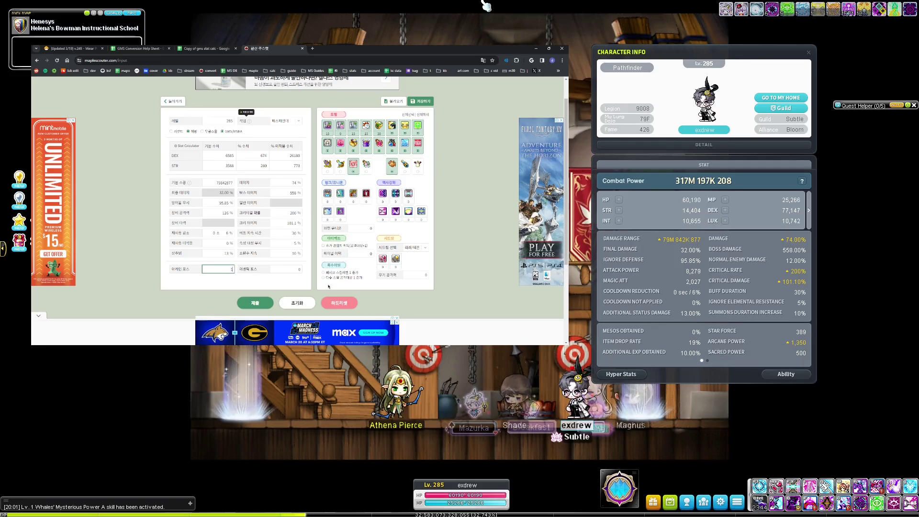
pyautogui.write('50')
pyautogui.press('Tab')
pyautogui.write('500')
pyautogui.click(451, 136)
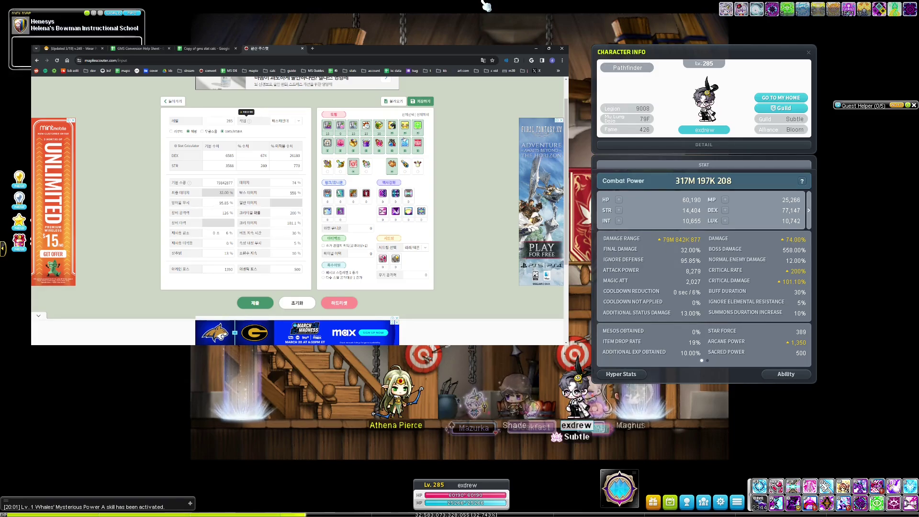
pyautogui.click(530, 8)
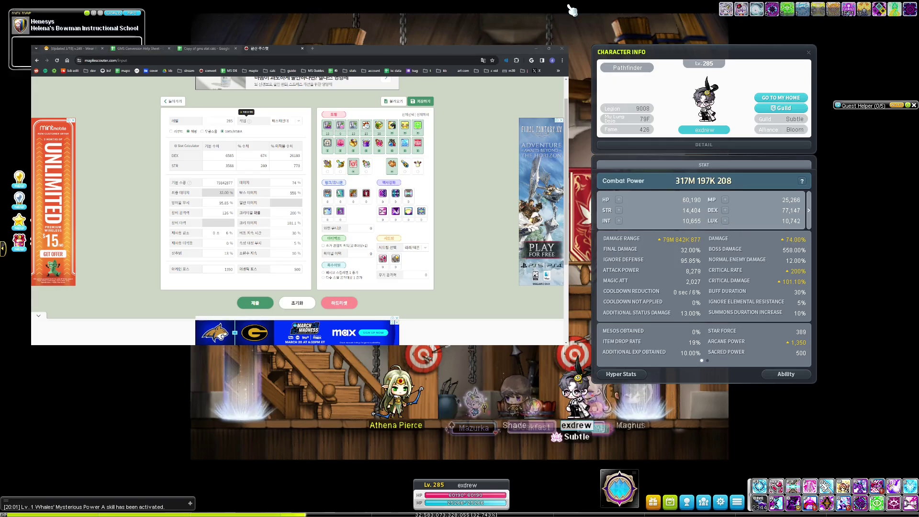
# - Close the guild window, then open the inventory and the skill window with its macro list
pyautogui.press('g')
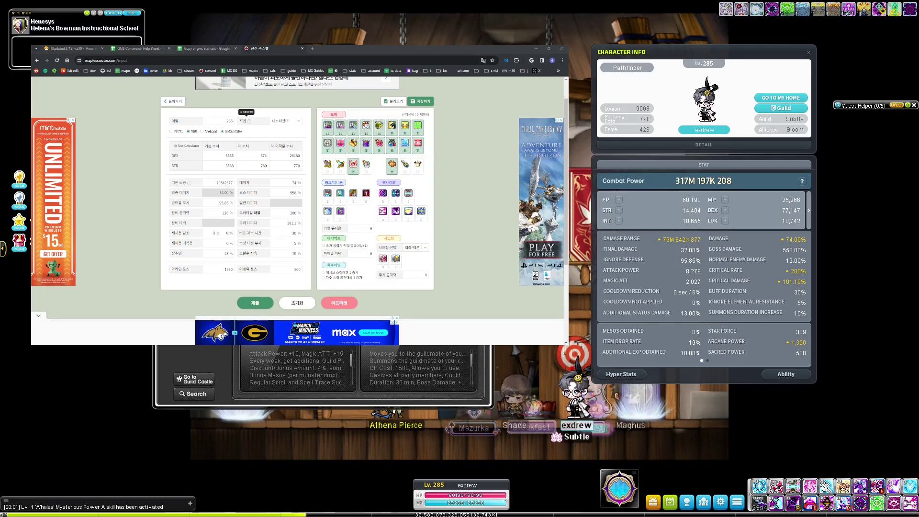
pyautogui.press('Escape')
pyautogui.press('Escape')
pyautogui.press('i')
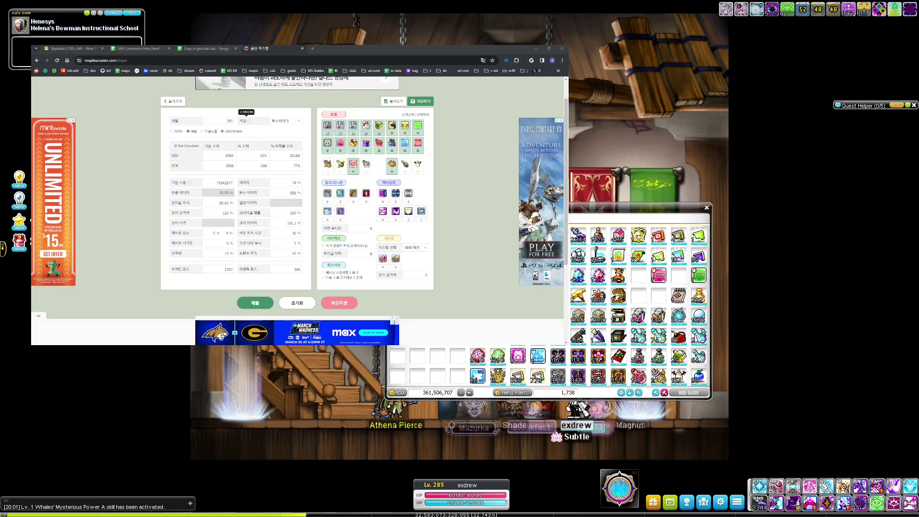
pyautogui.press('k')
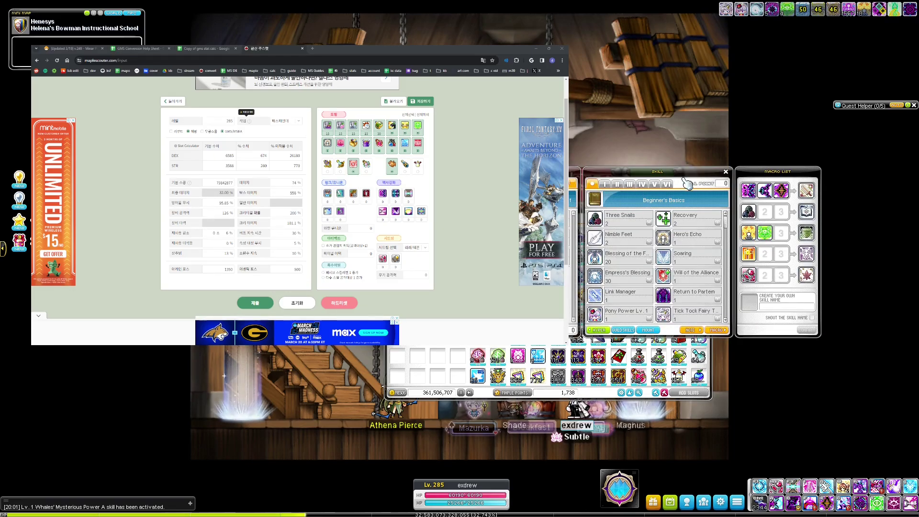